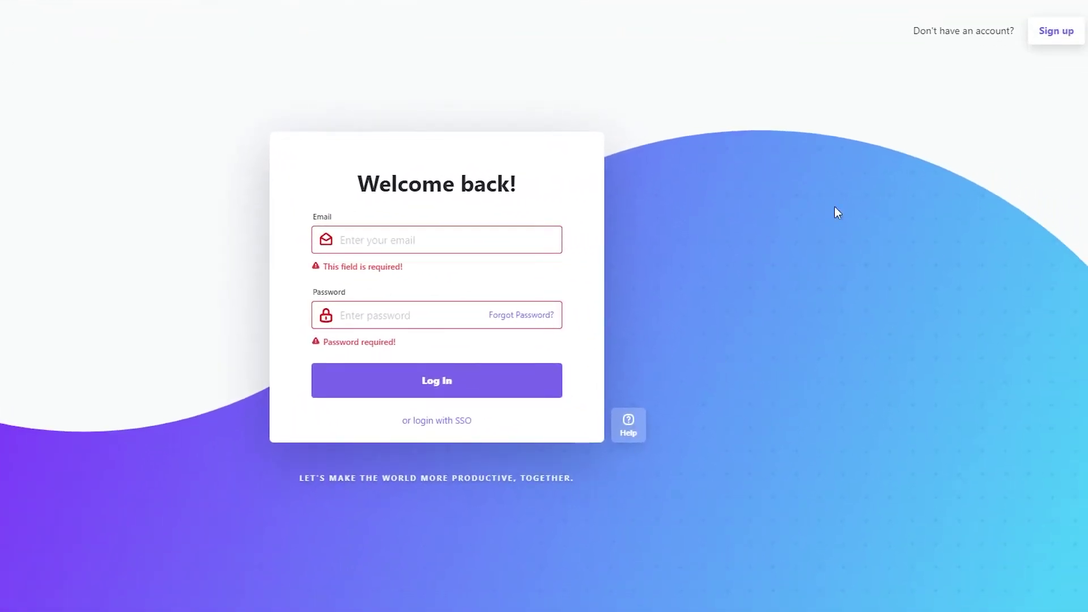
# Open the sign-up form and create a new account through single sign-on with Google
pyautogui.click(1065, 43)
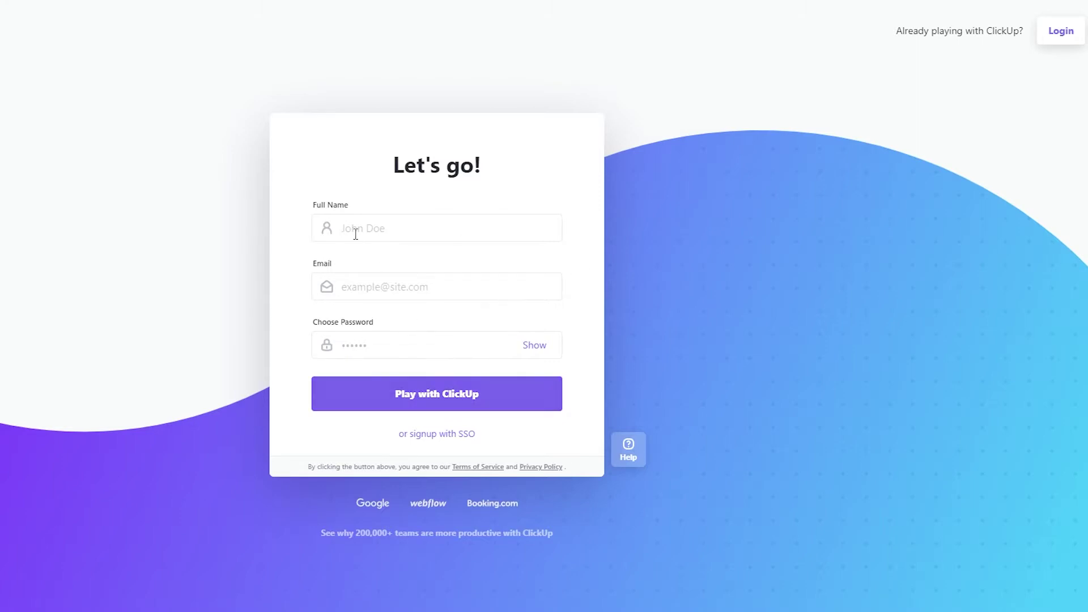
pyautogui.click(371, 392)
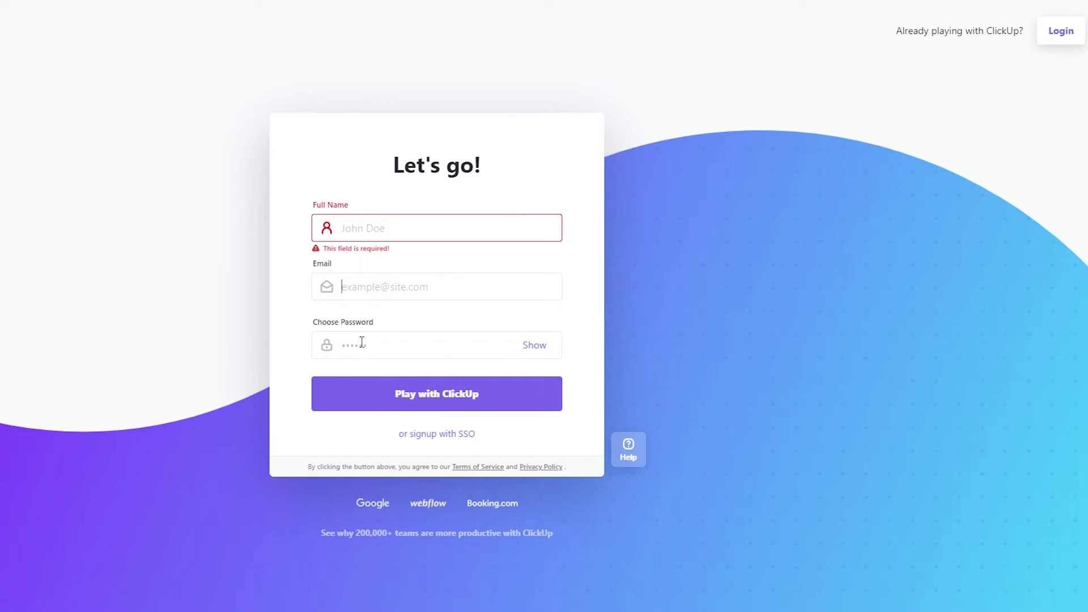
pyautogui.click(434, 436)
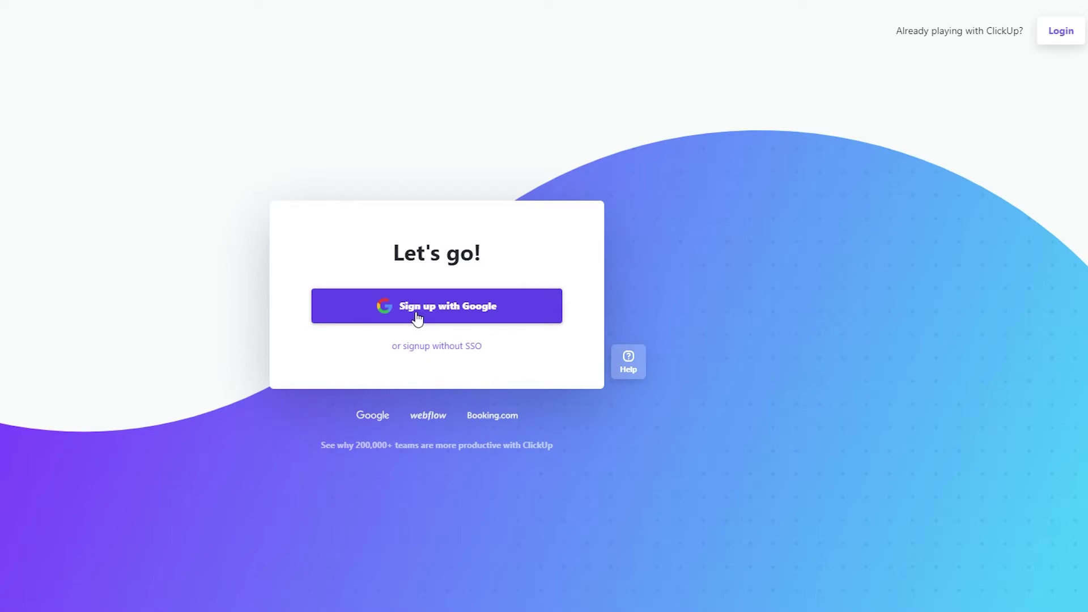
pyautogui.click(417, 348)
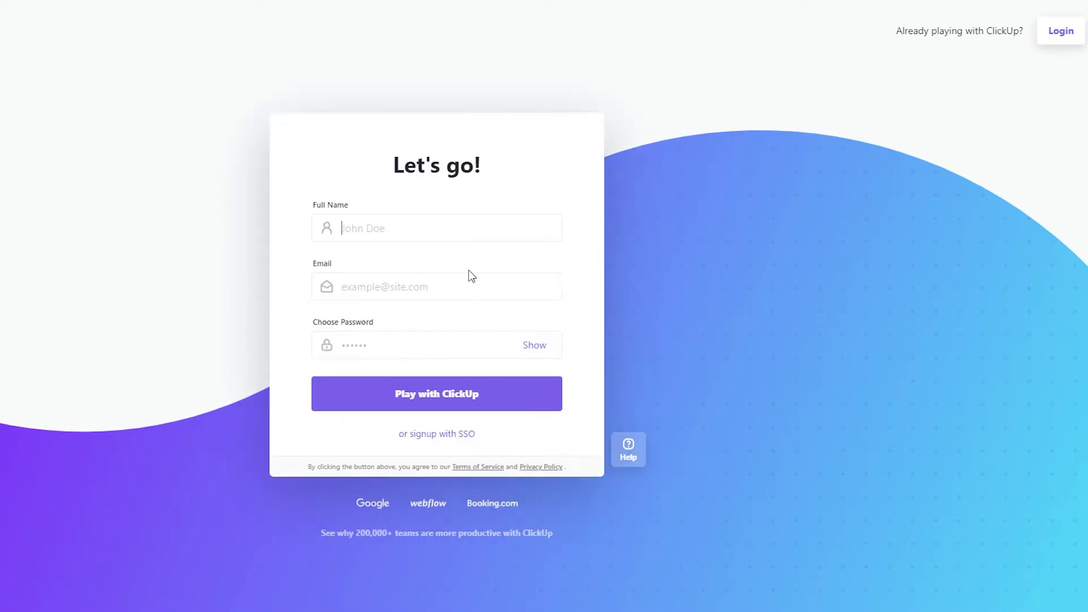
pyautogui.click(431, 434)
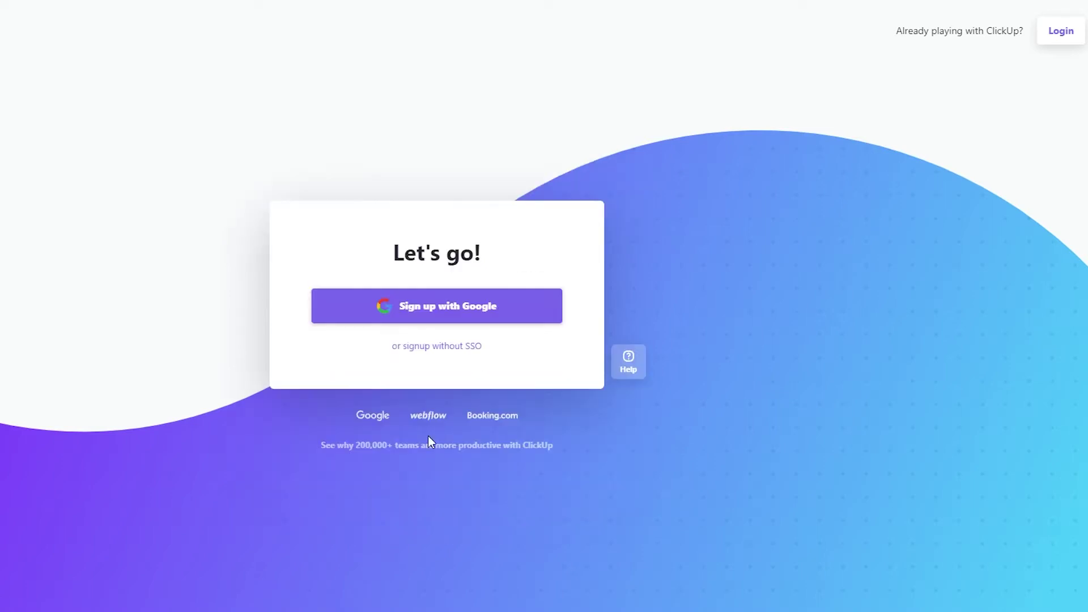
pyautogui.click(457, 314)
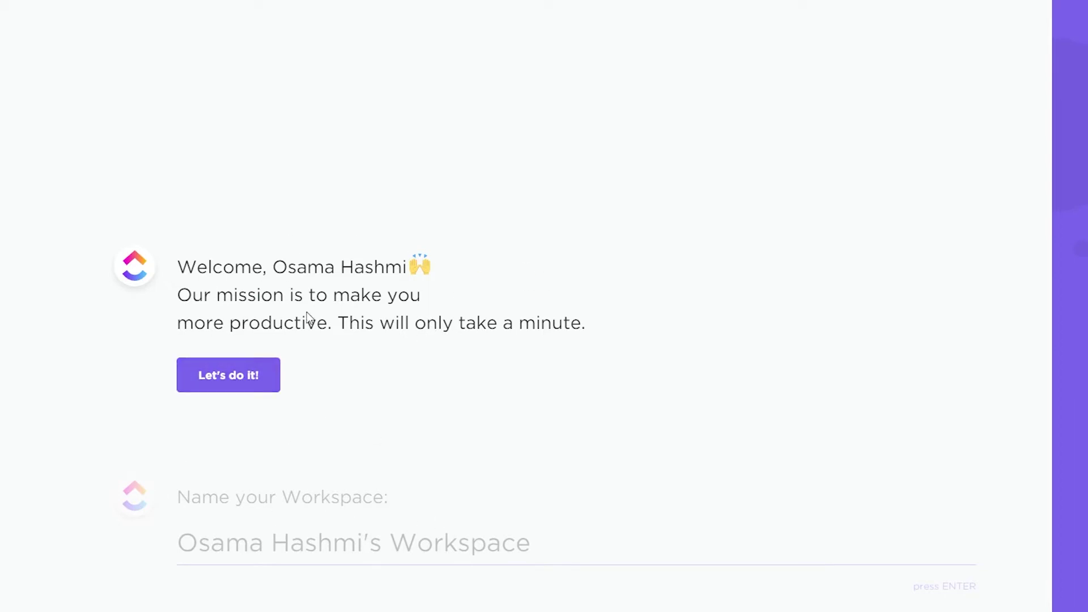
# Start the workspace setup, keep the suggested workspace name, and style the workspace with a red avatar and a black color theme
pyautogui.click(243, 375)
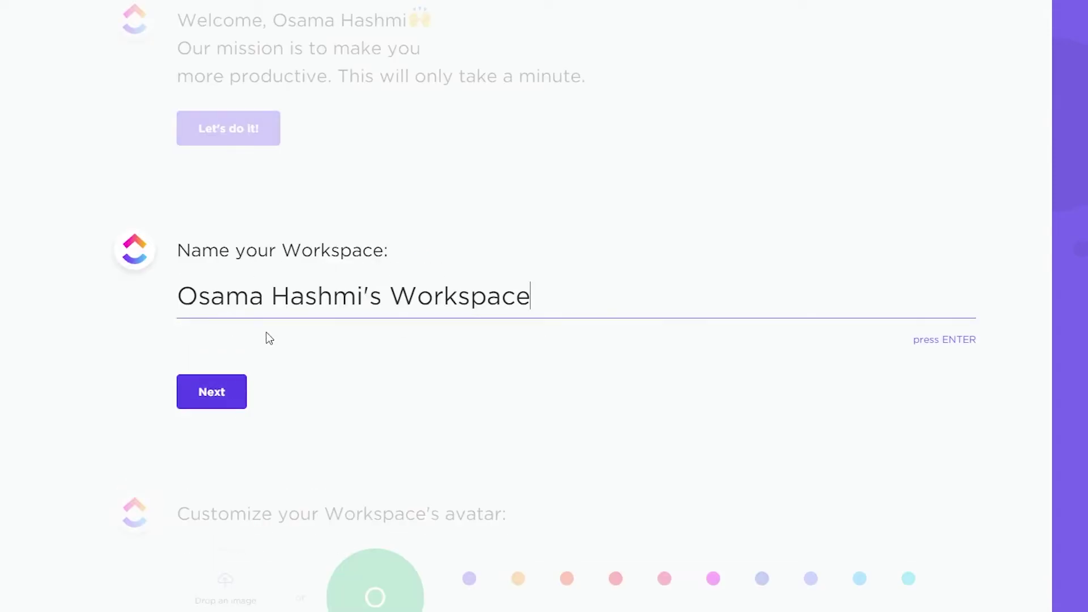
pyautogui.click(229, 391)
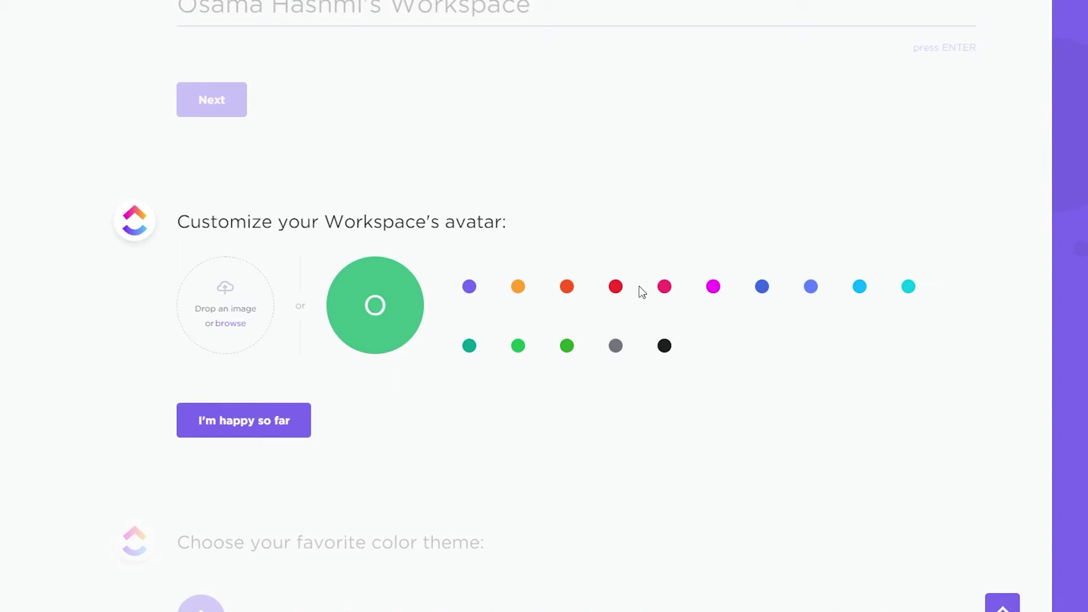
pyautogui.click(616, 287)
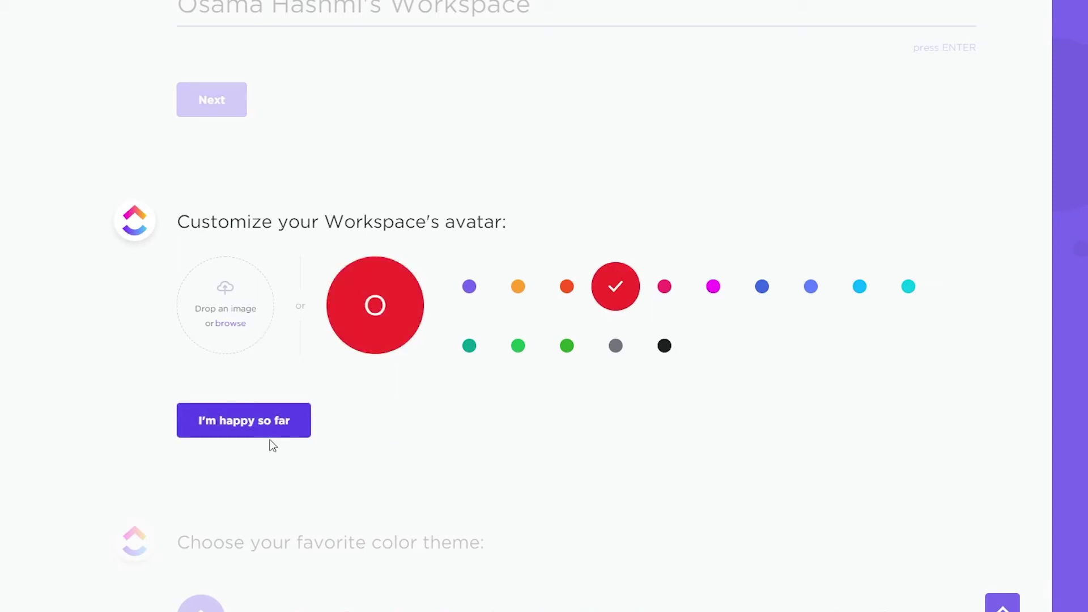
pyautogui.click(281, 429)
pyautogui.click(887, 313)
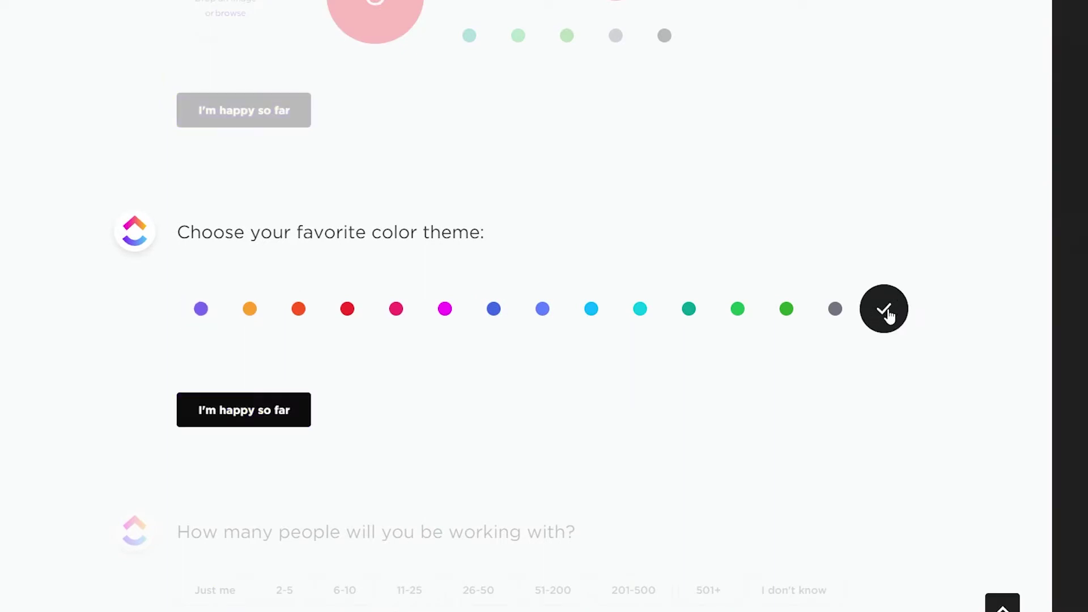
pyautogui.click(248, 420)
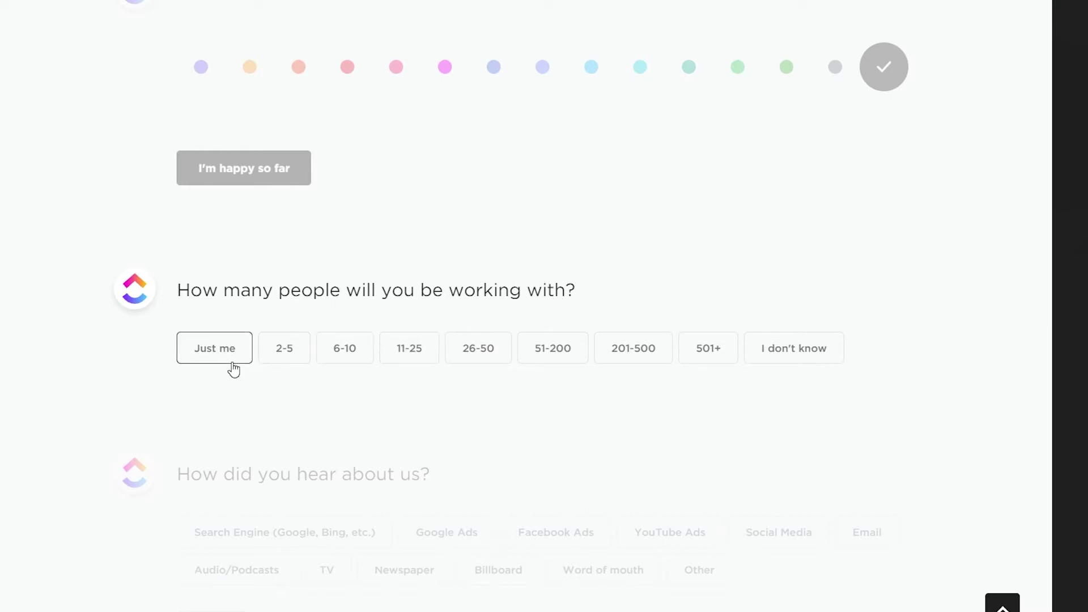
# Answer the team size question with "I don't know" and the referral question with "Word of mouth", inviting nobody to the workspace
pyautogui.click(790, 352)
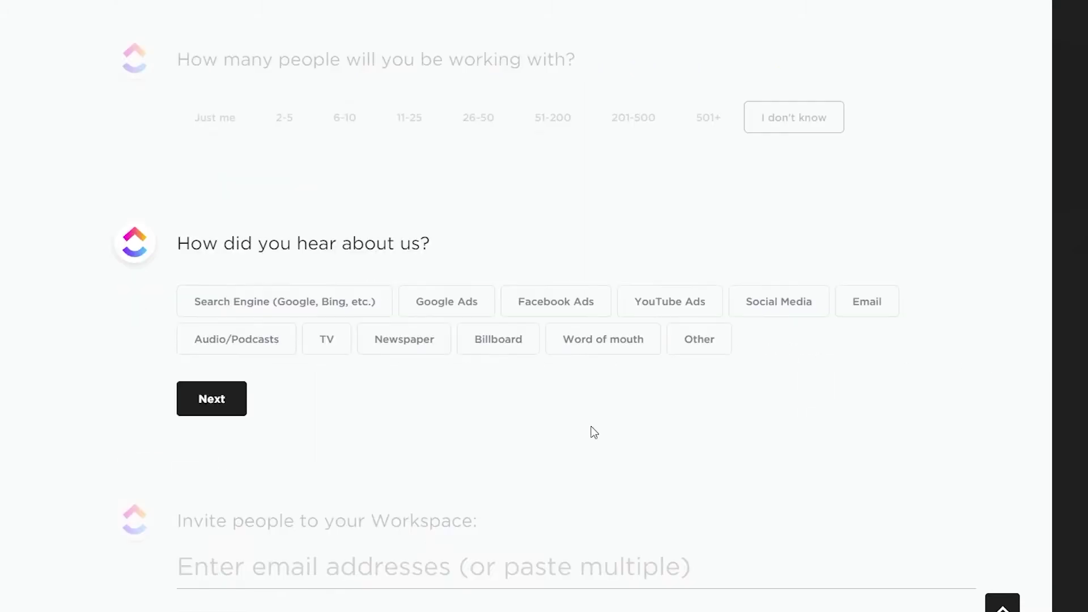
pyautogui.click(603, 339)
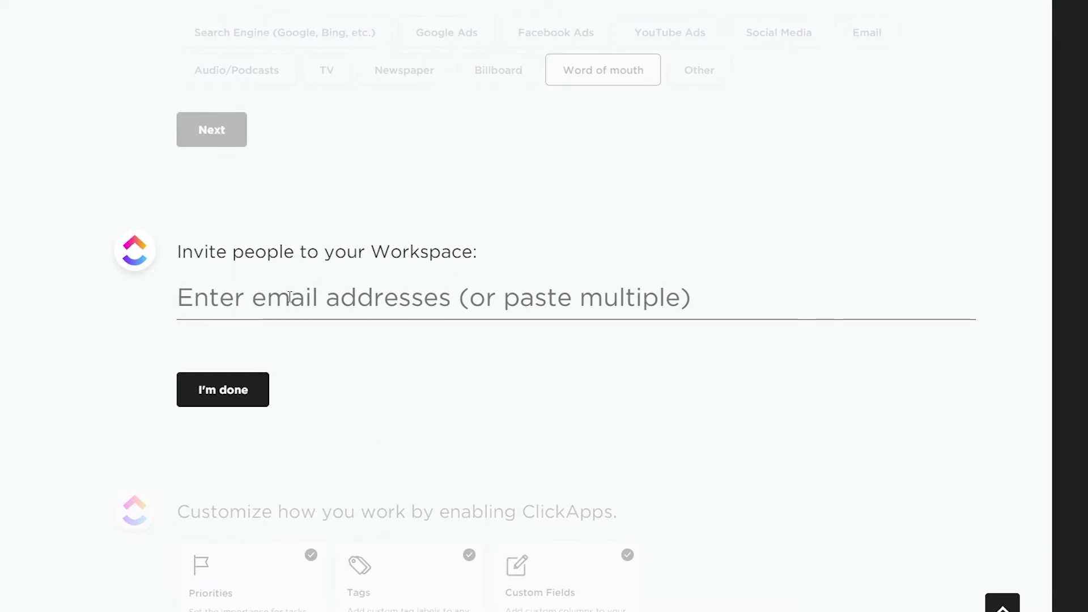
pyautogui.press('Return')
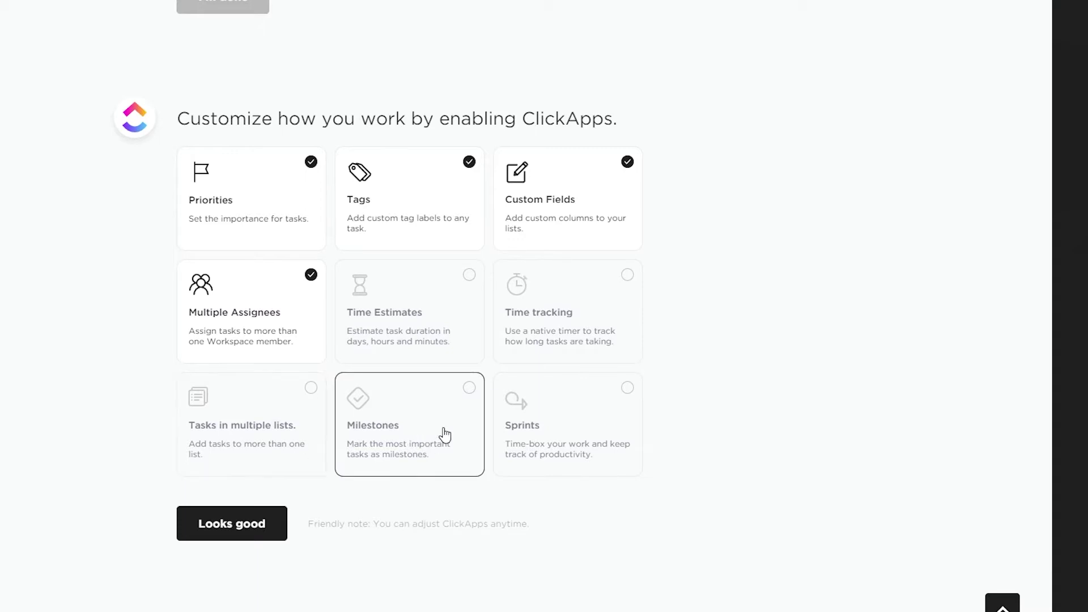
# Enable the Time tracking ClickApp alongside the preselected ones and accept the ClickApps selection
pyautogui.click(564, 305)
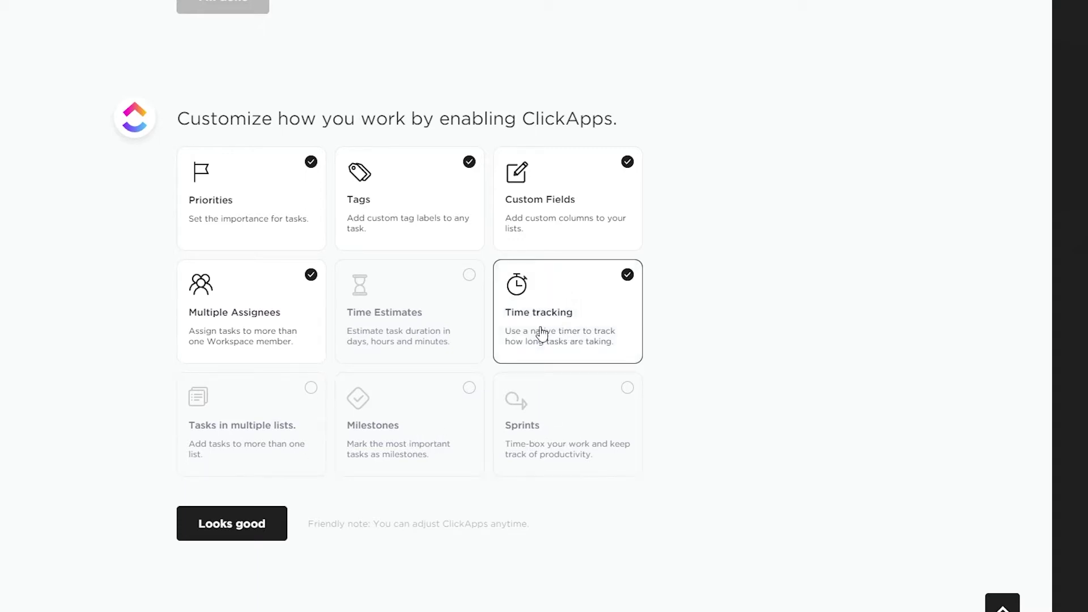
pyautogui.click(264, 533)
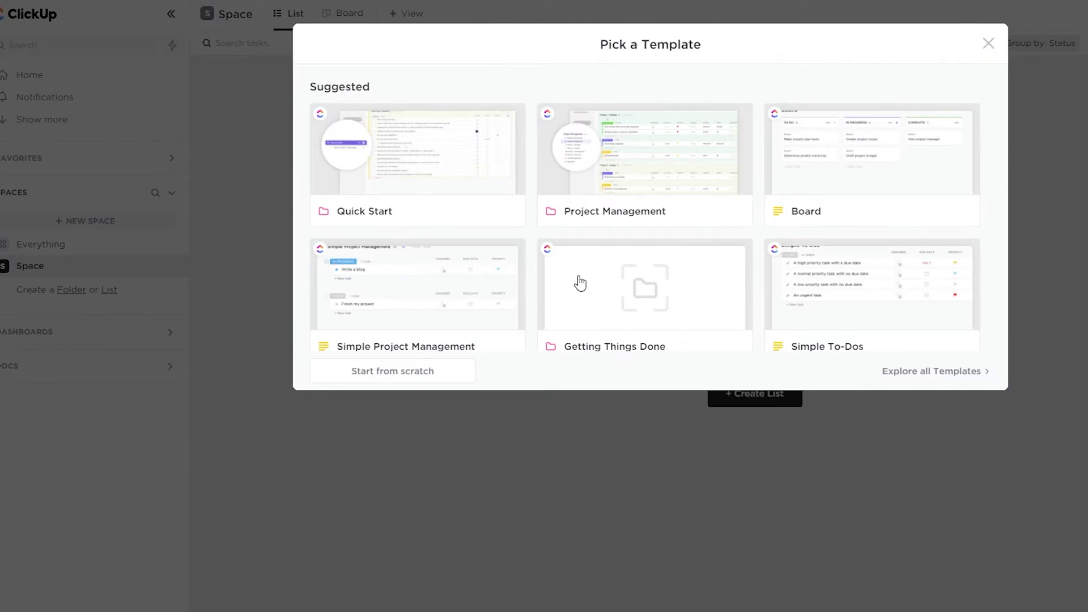
# Explore all templates and look through the Suggested, Featured, Project Management, Agile and Education categories
pyautogui.click(944, 376)
pyautogui.scroll(-3, 561, 397)
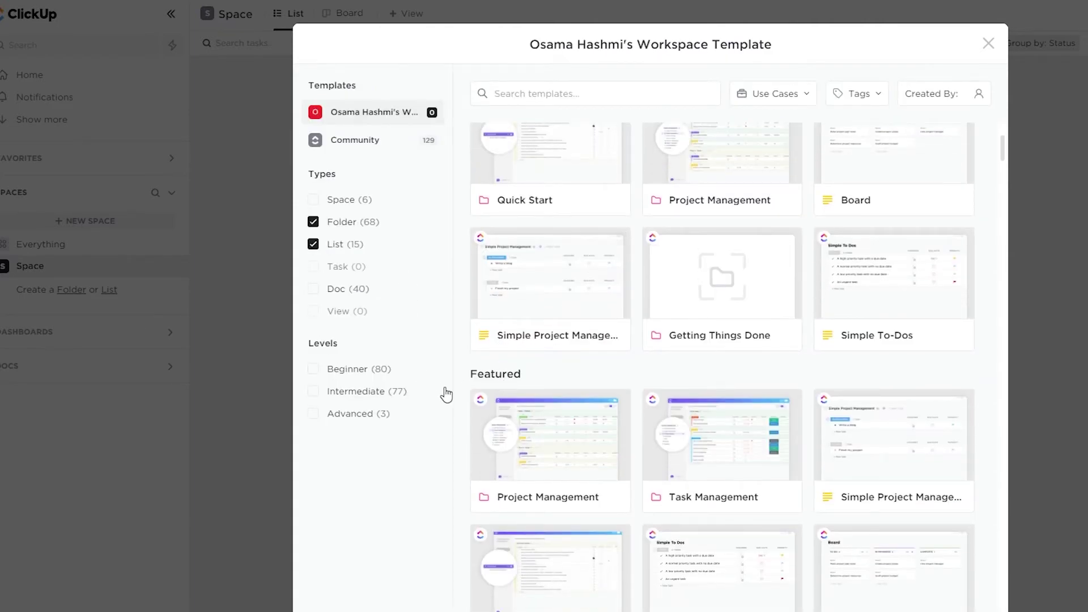
pyautogui.scroll(-3, 548, 382)
pyautogui.scroll(3, 593, 380)
pyautogui.scroll(3, 593, 386)
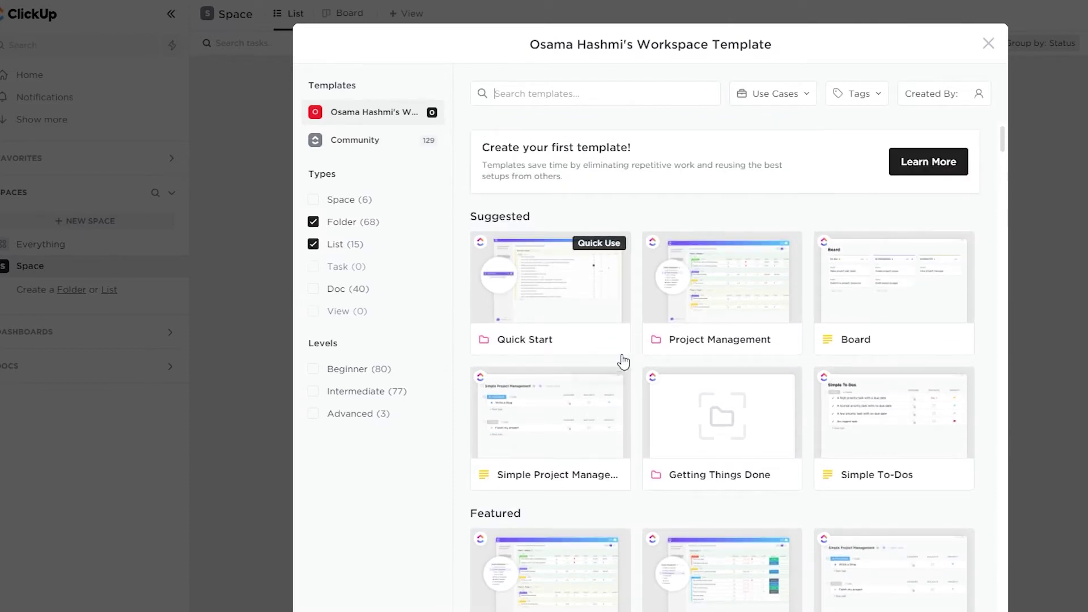
pyautogui.scroll(-6, 624, 198)
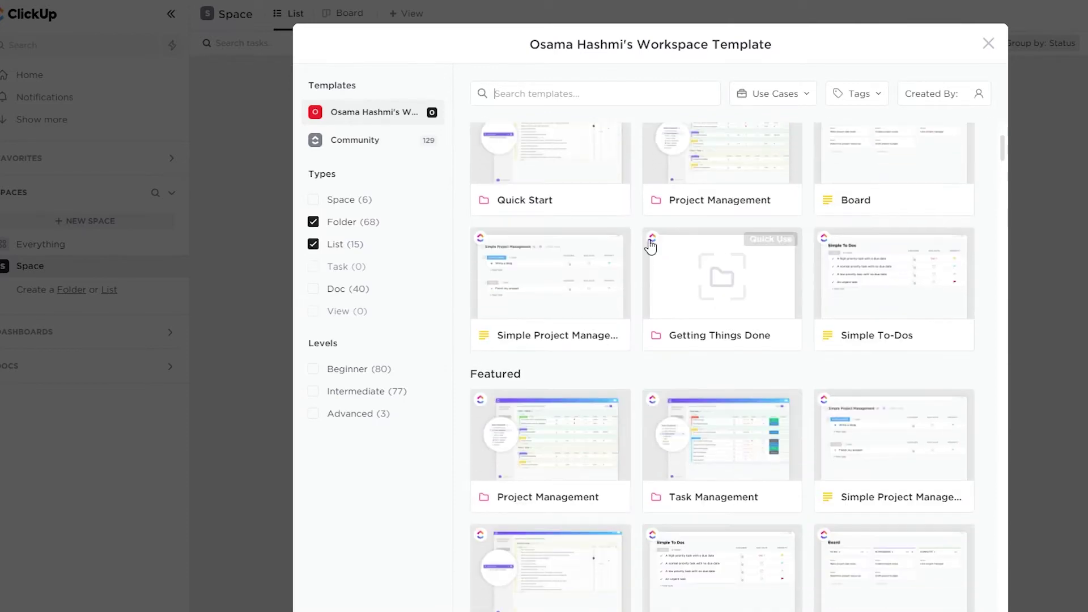
pyautogui.scroll(-2, 652, 309)
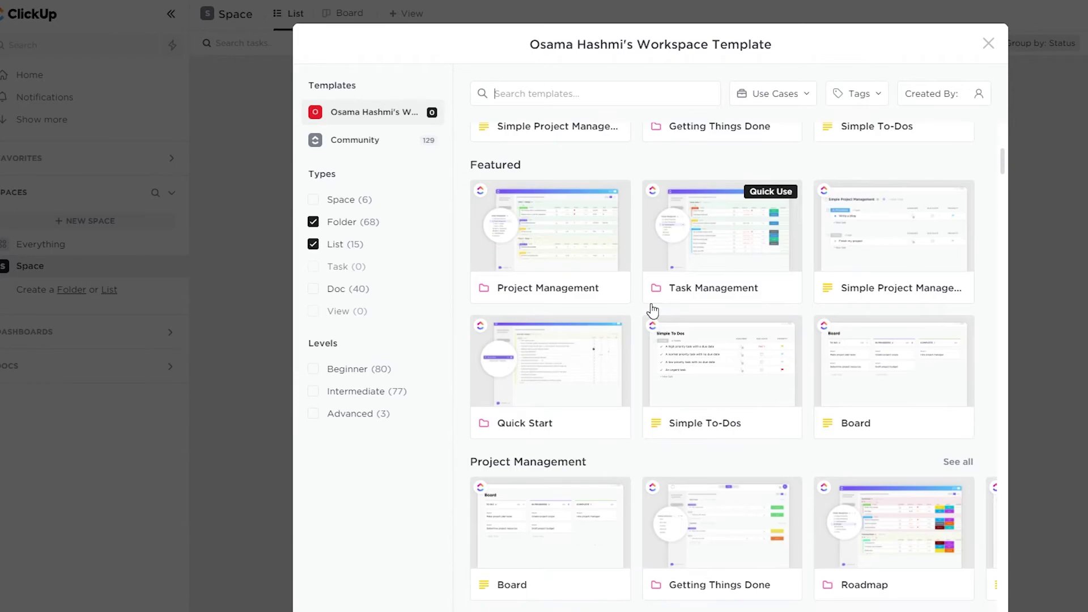
pyautogui.scroll(2, 652, 309)
pyautogui.scroll(-4, 652, 309)
pyautogui.scroll(-7, 644, 306)
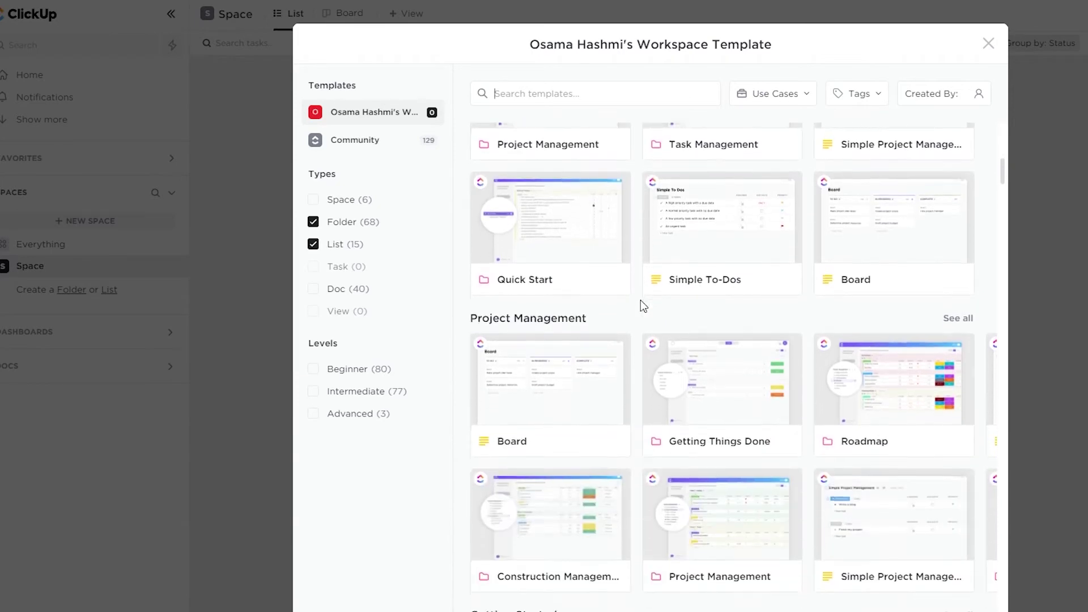
pyautogui.scroll(-8, 636, 300)
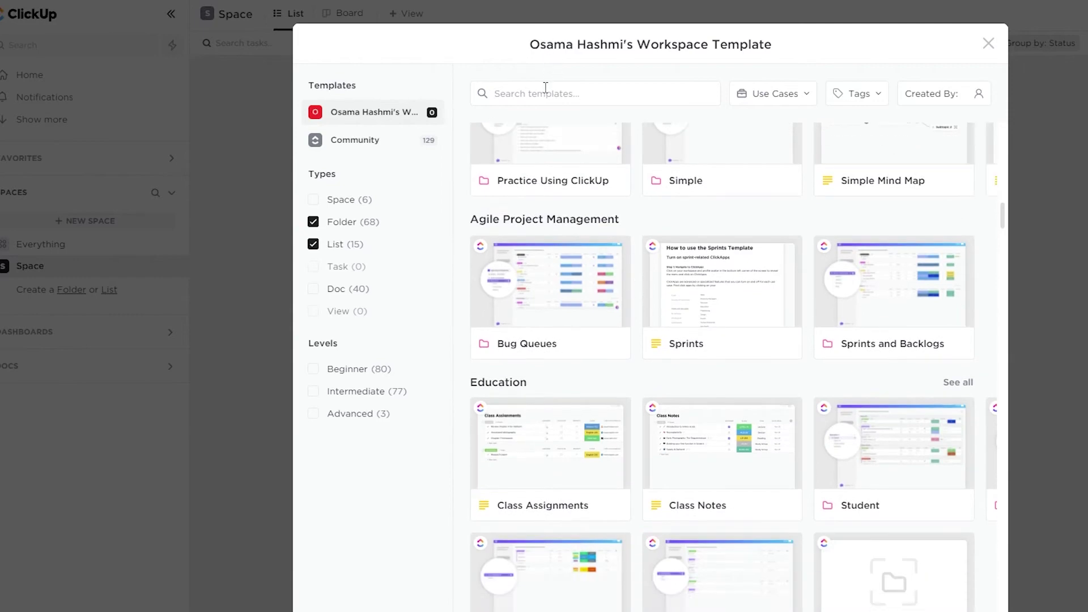
# Search the templates for "CRM" and open the details of the Simple CRM list template
pyautogui.click(545, 86)
pyautogui.write('CRM')
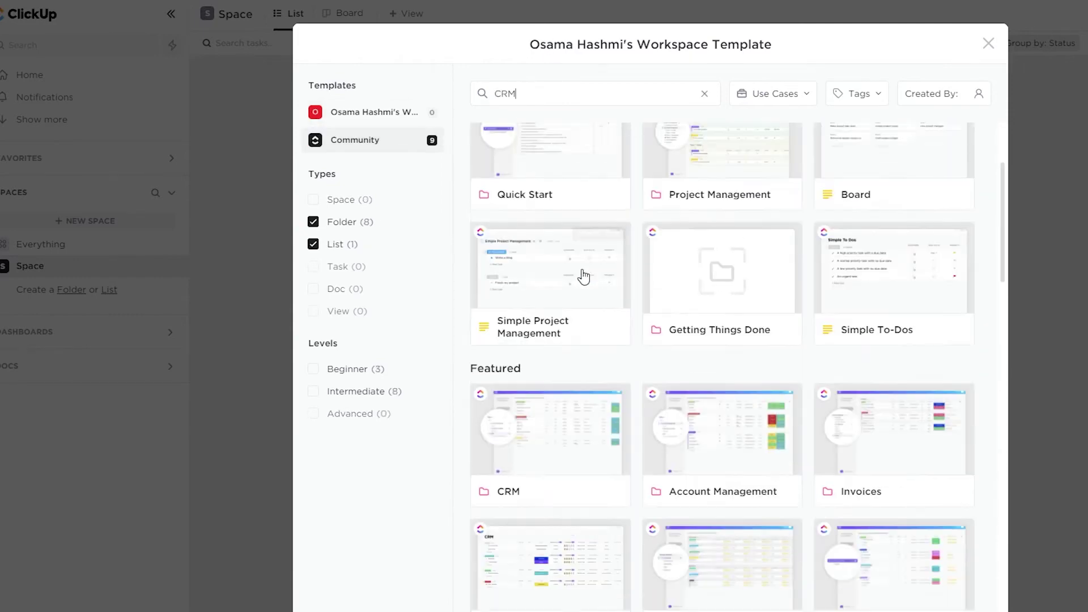
pyautogui.scroll(-5, 578, 366)
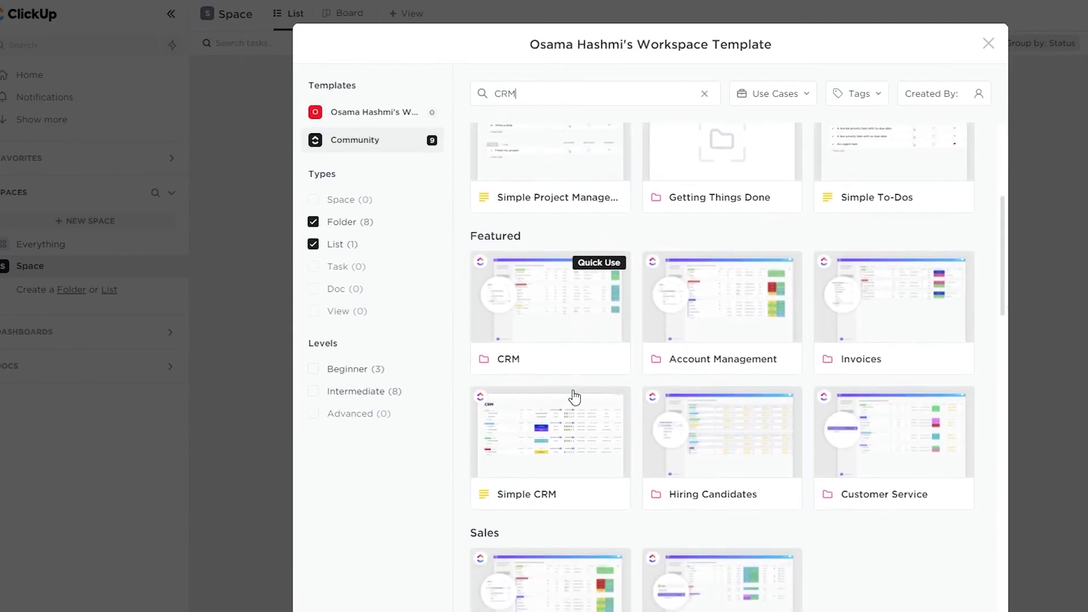
pyautogui.scroll(-1, 558, 437)
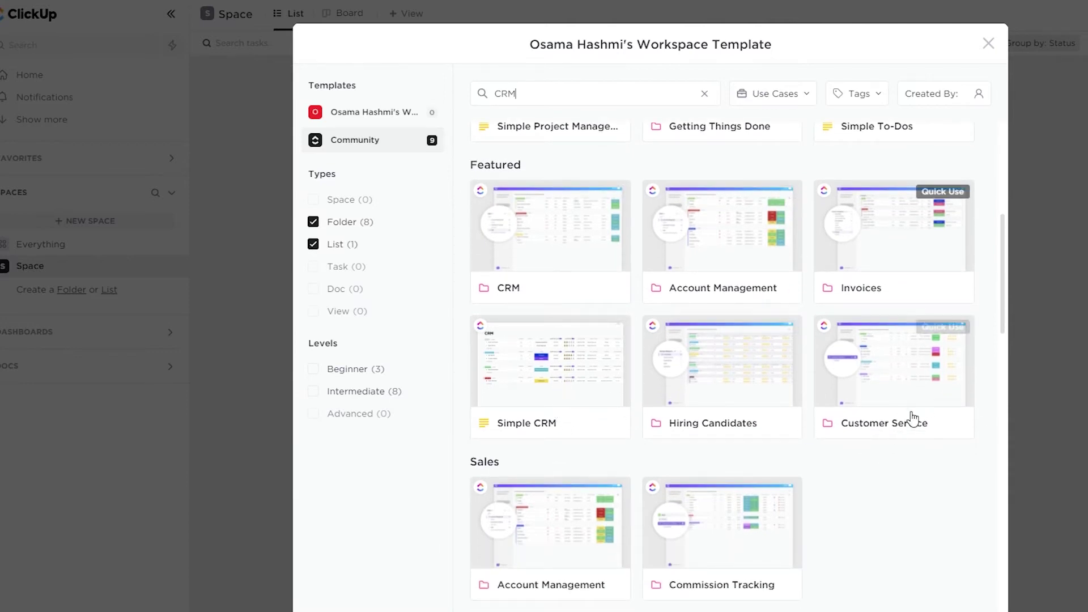
pyautogui.scroll(-1, 608, 269)
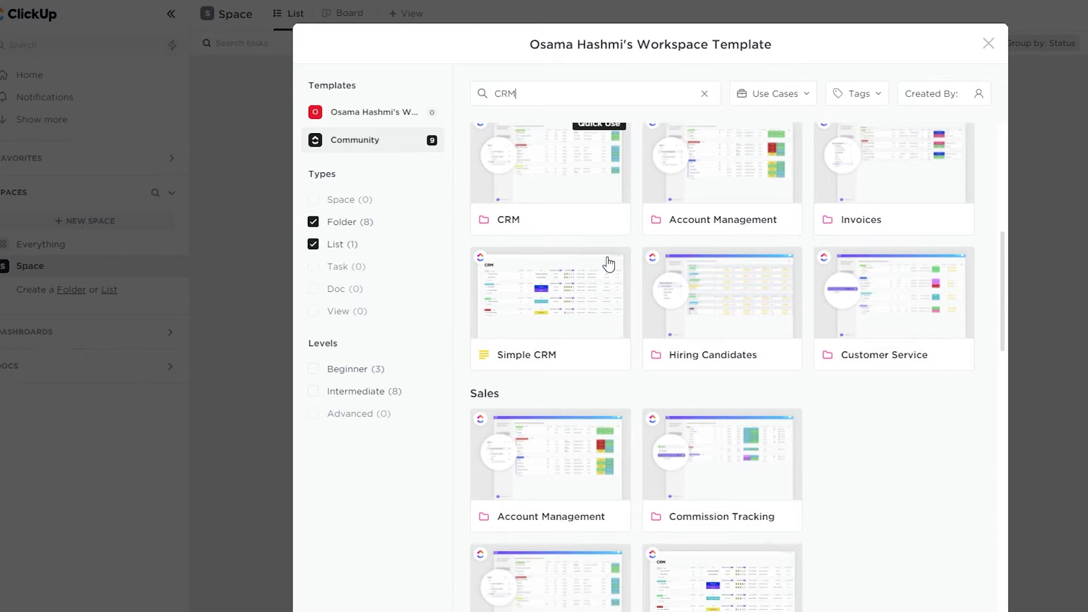
pyautogui.click(557, 288)
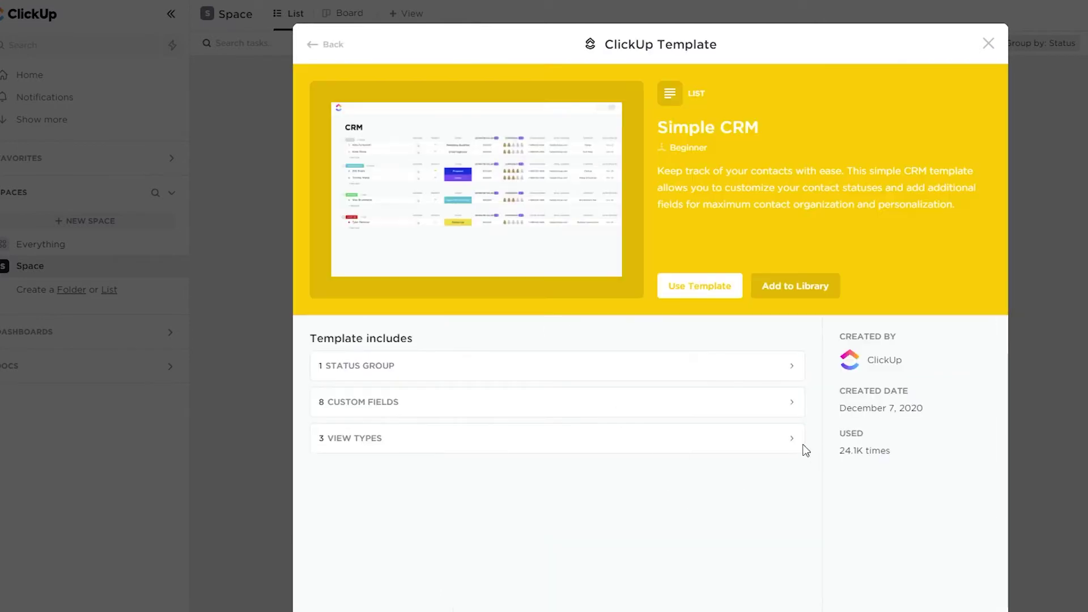
# Create a list in Space from the Simple CRM template, importing everything with dates as is and keeping archived tasks archived
pyautogui.click(713, 298)
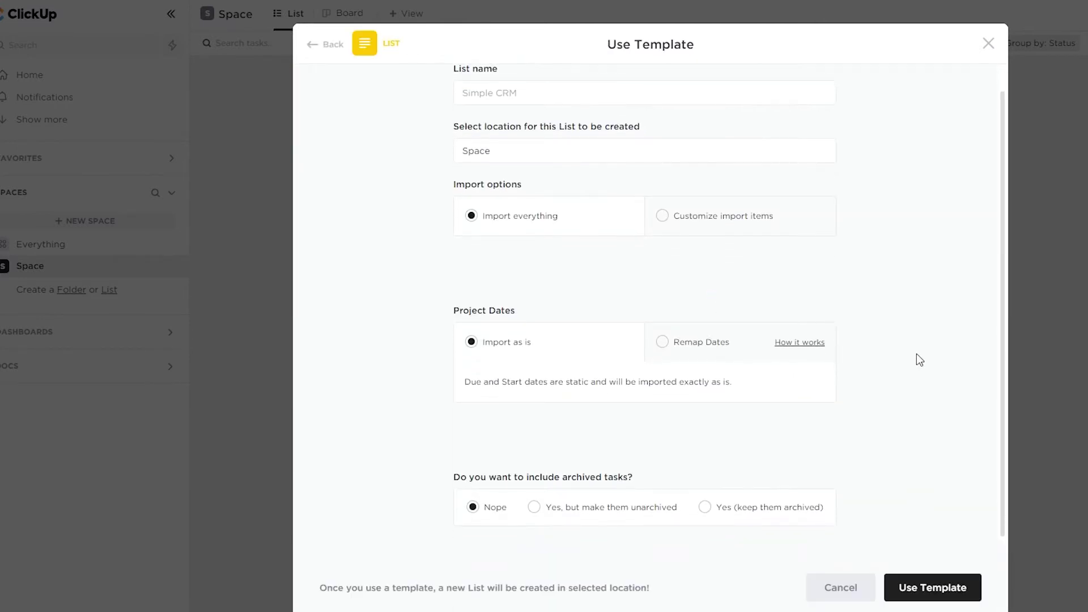
pyautogui.scroll(-1, 666, 333)
pyautogui.click(538, 509)
pyautogui.click(705, 507)
pyautogui.click(901, 587)
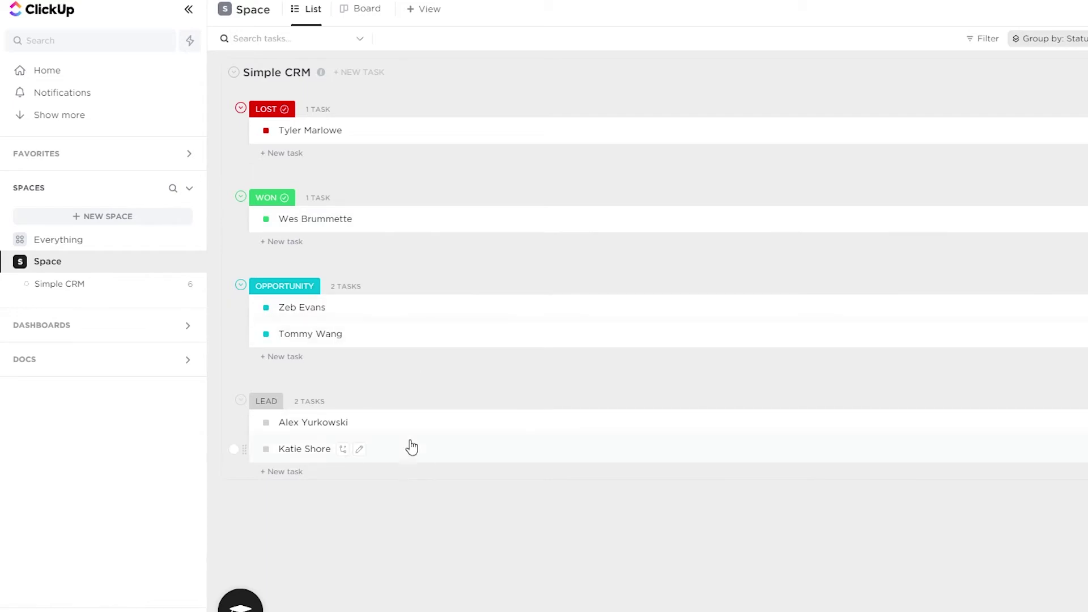
# Open the Simple CRM list and sort its tasks by task name
pyautogui.click(109, 290)
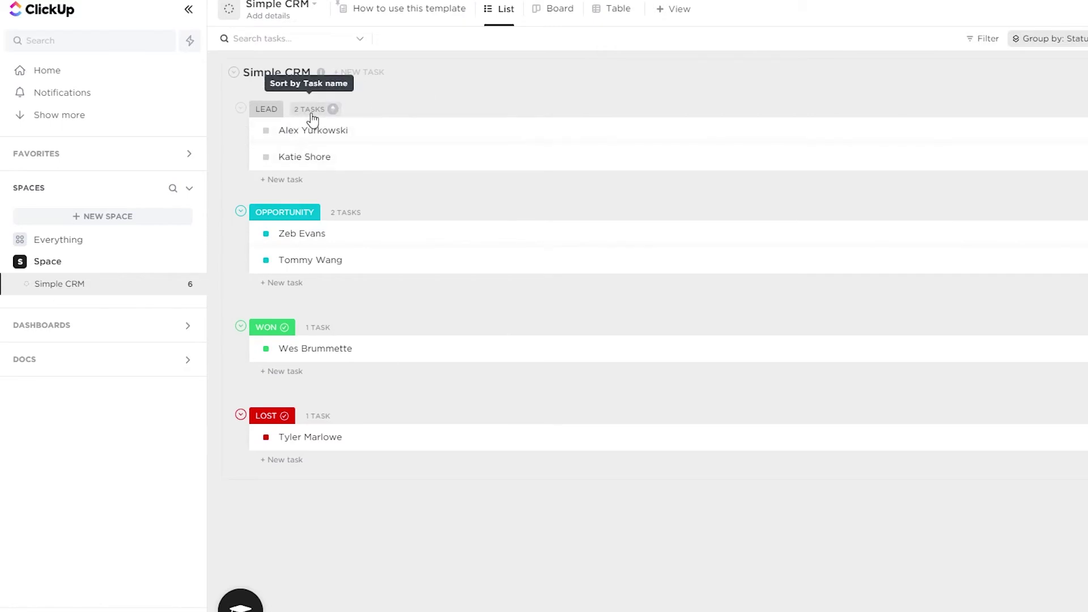
pyautogui.click(333, 108)
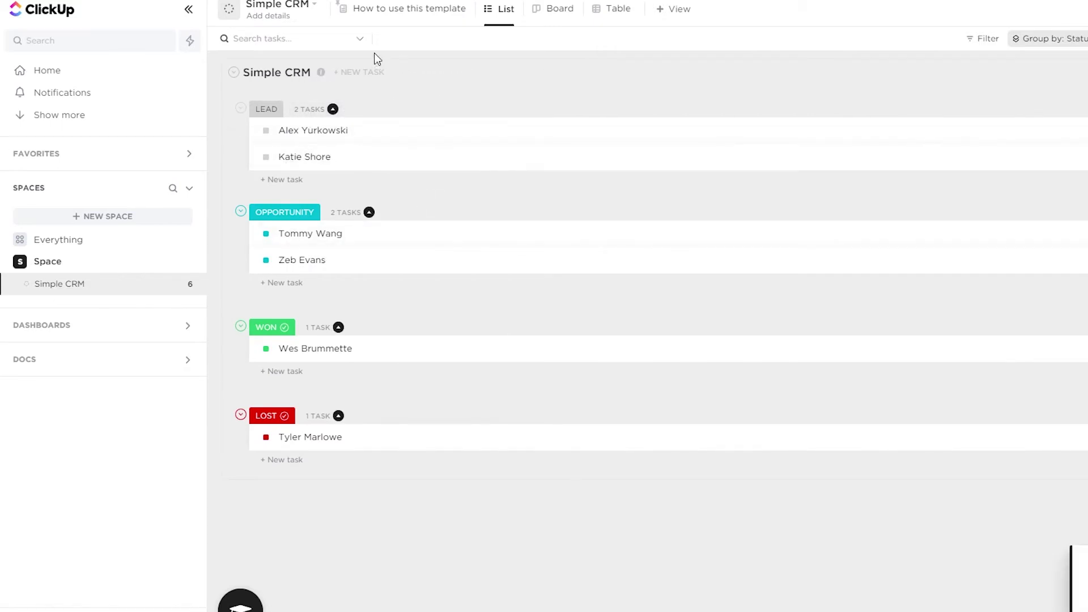
# Examine the Simple CRM list in Board view, dismiss the grouping tip, and return to List view
pyautogui.click(561, 23)
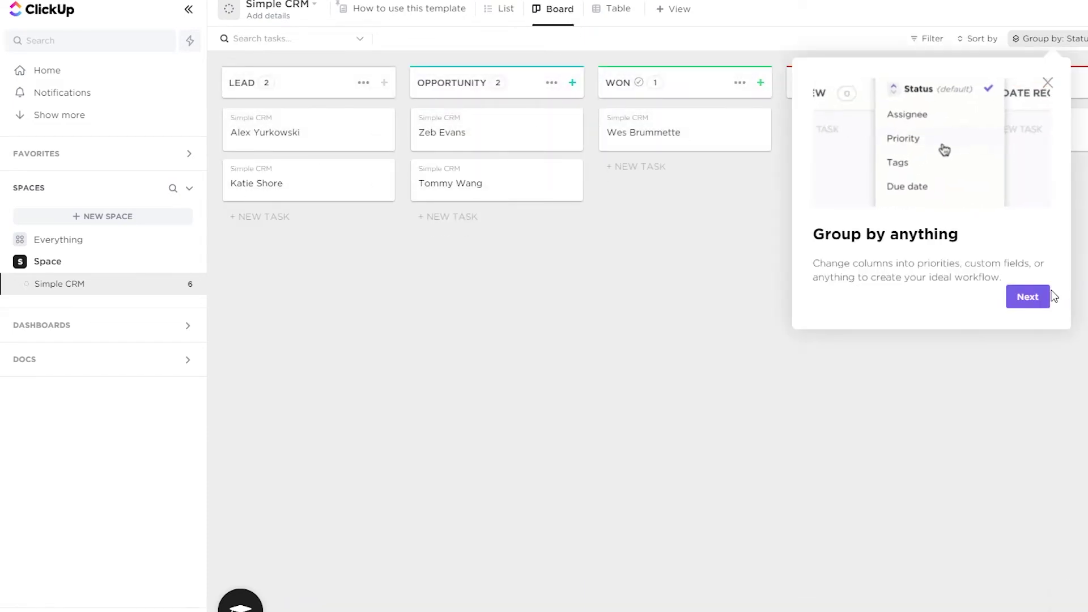
pyautogui.click(1027, 300)
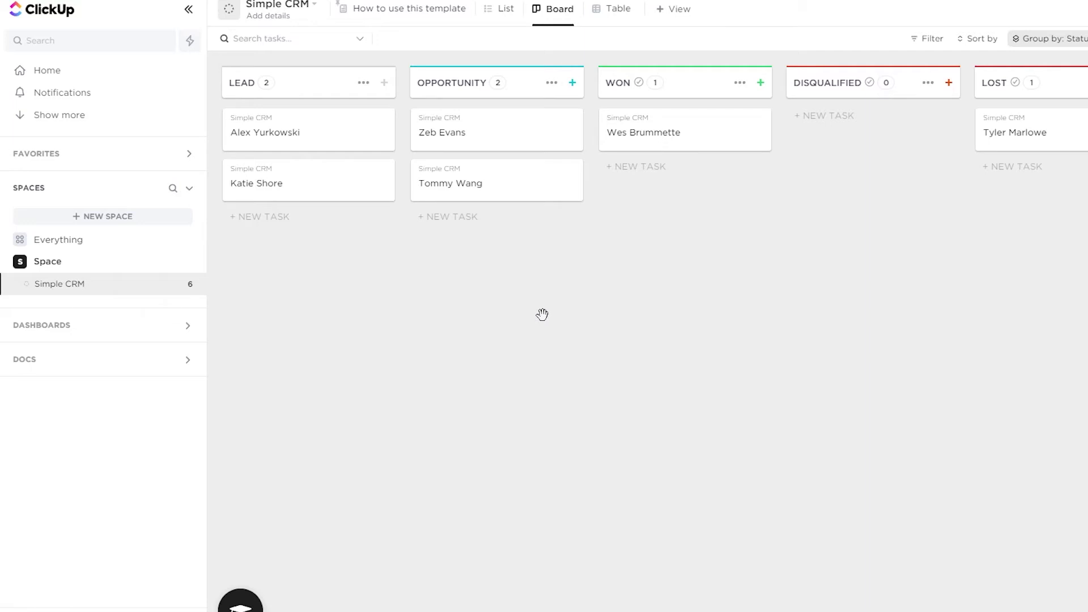
pyautogui.click(499, 10)
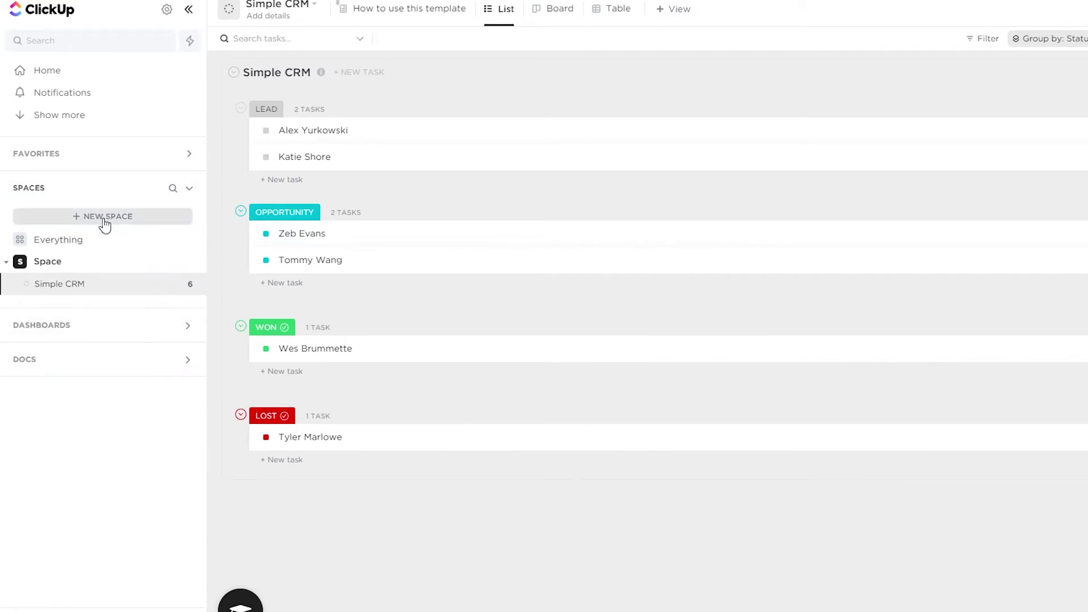
# Collapse the Spaces section of the sidebar
pyautogui.click(189, 189)
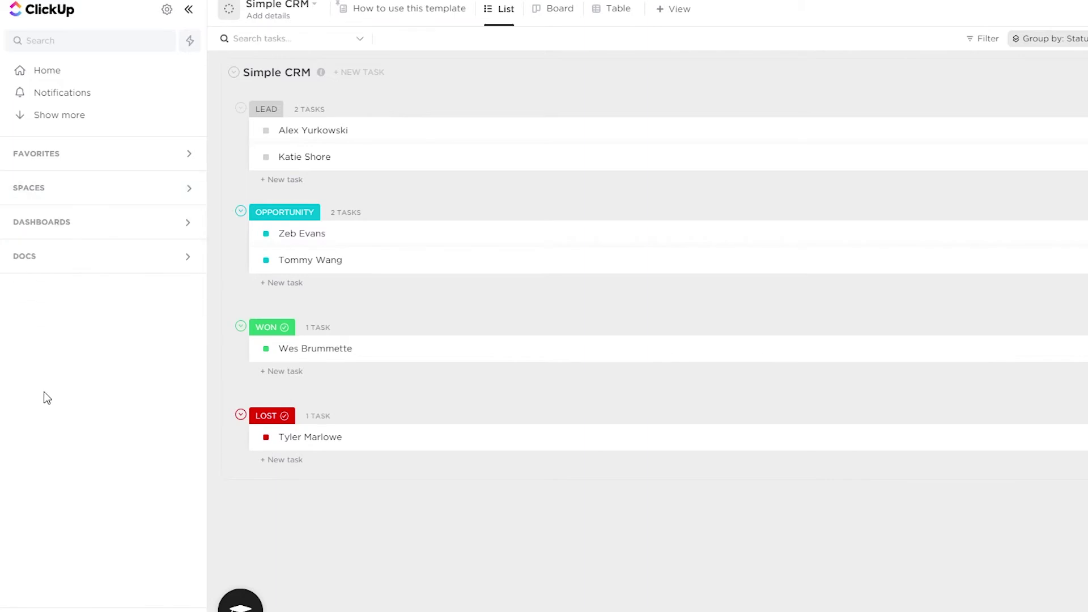
# View the Home page and expand the Spaces section of the sidebar
pyautogui.click(74, 79)
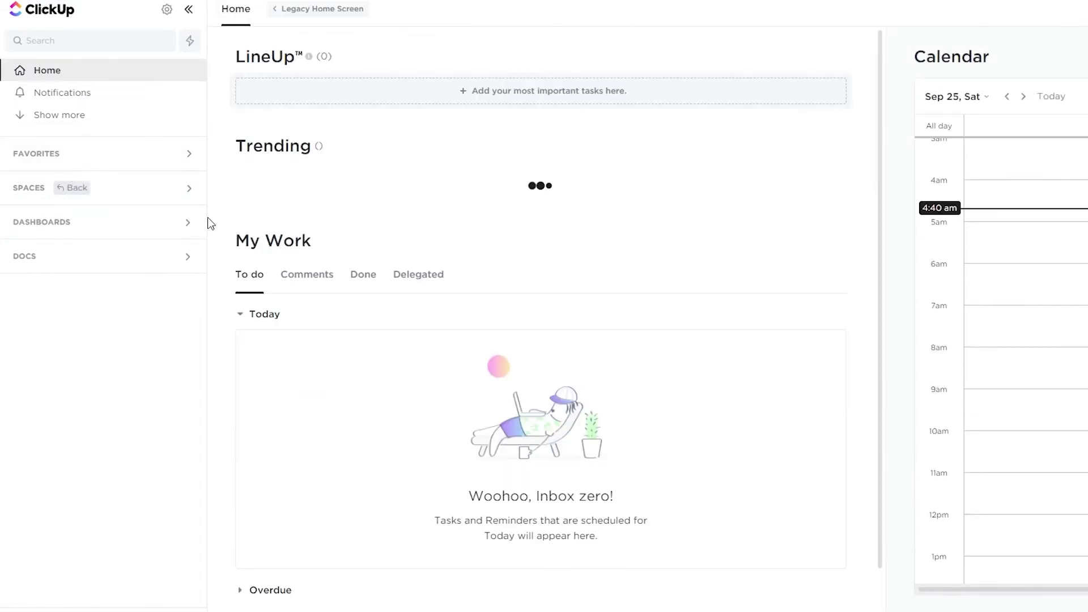
pyautogui.click(194, 198)
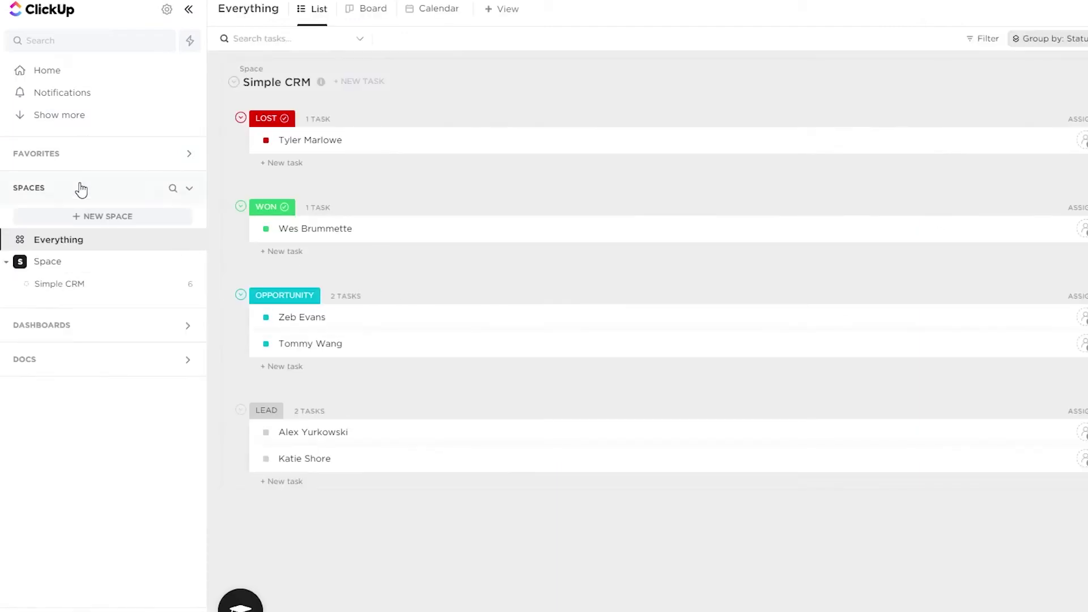
# Start a new Space named CRM with a red avatar color and private sharing
pyautogui.click(126, 221)
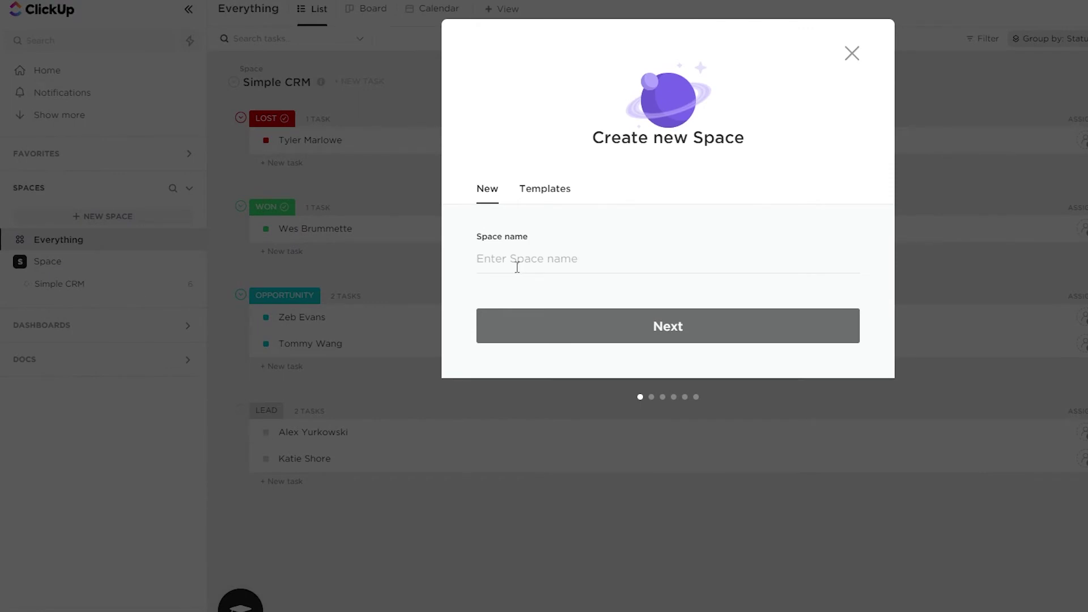
pyautogui.write('CRM')
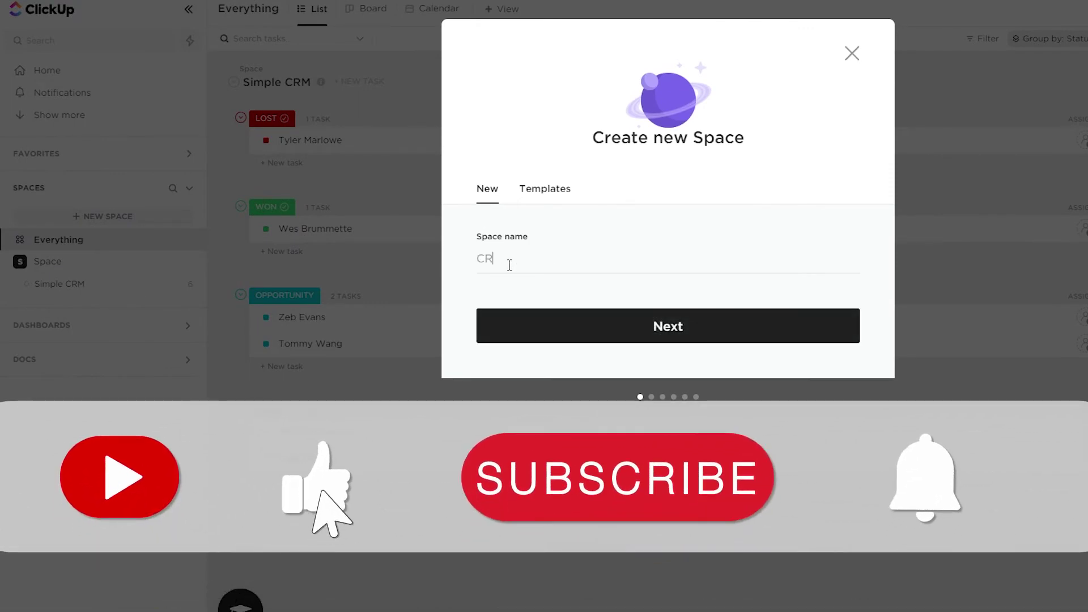
pyautogui.click(622, 321)
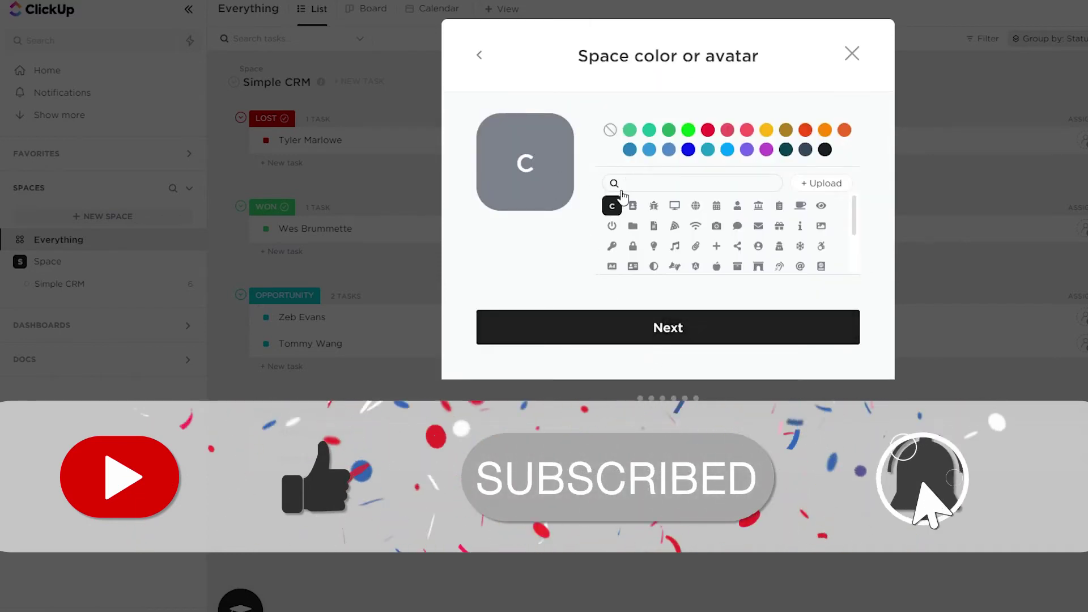
pyautogui.click(747, 130)
pyautogui.click(687, 328)
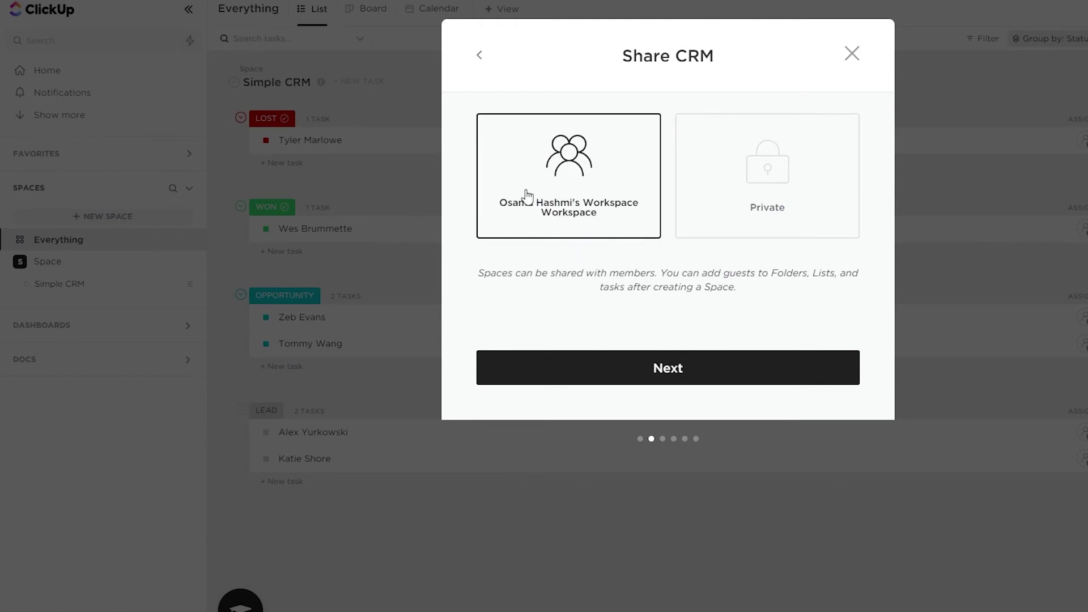
pyautogui.click(753, 209)
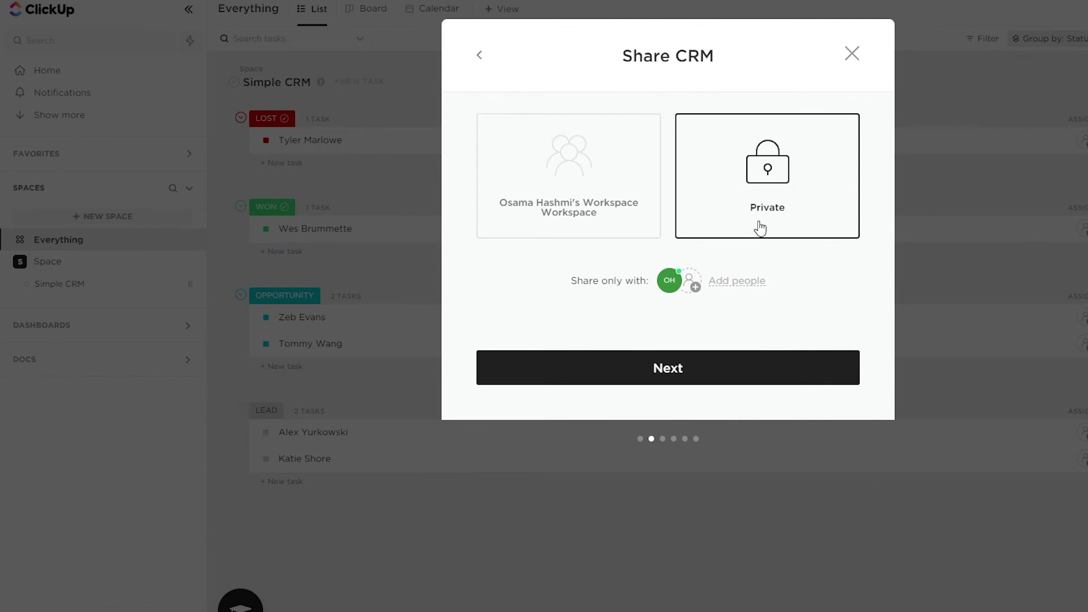
pyautogui.click(662, 371)
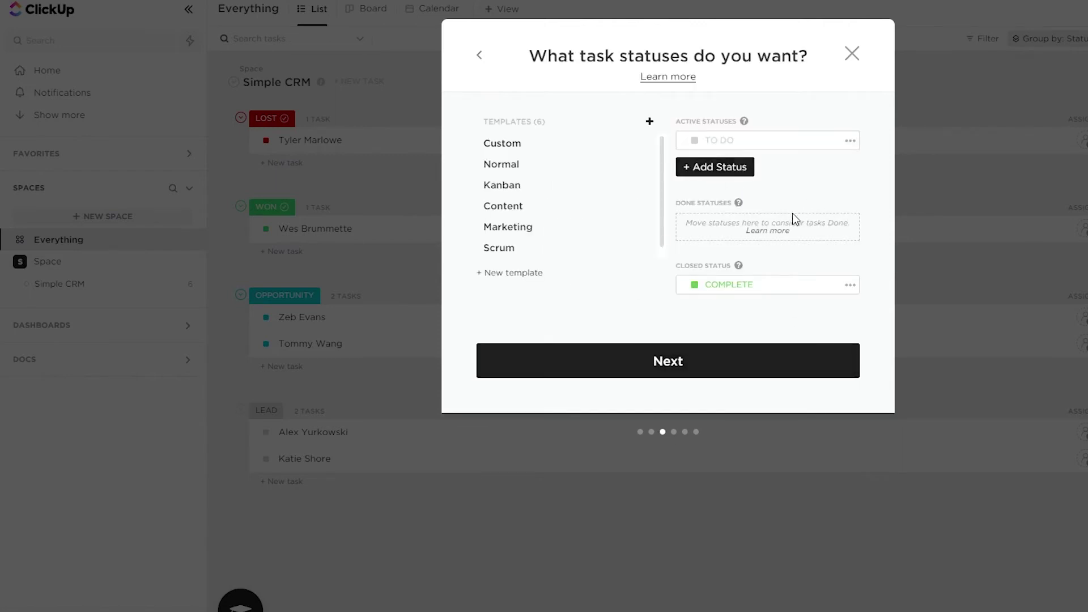
# Rename the new Space's TO DO active status to TASK, and continue to the ClickApps settings
pyautogui.scroll(-1, 605, 258)
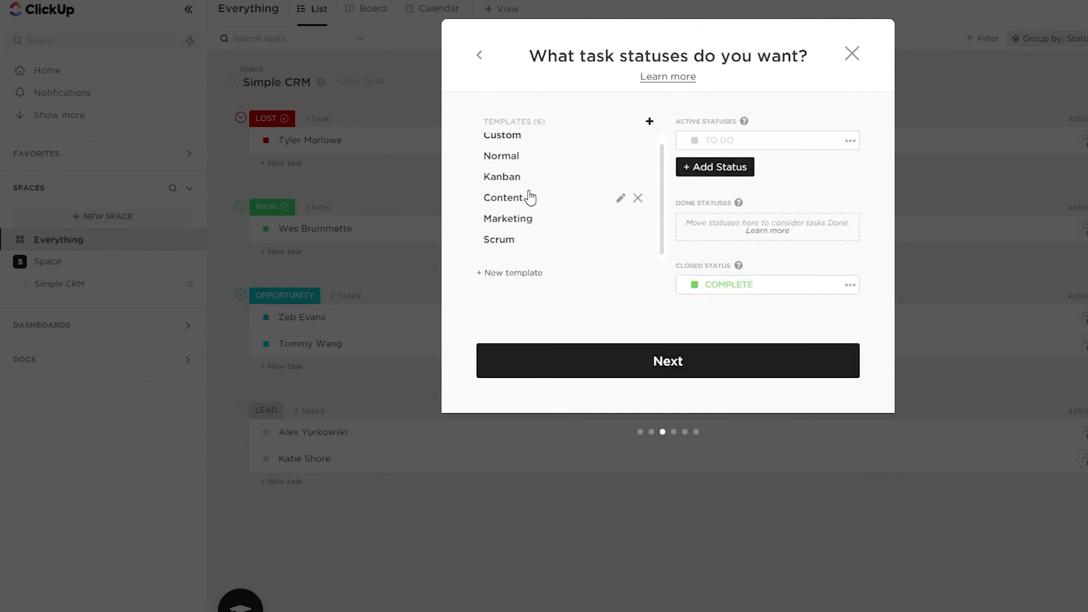
pyautogui.scroll(1, 532, 198)
pyautogui.click(717, 146)
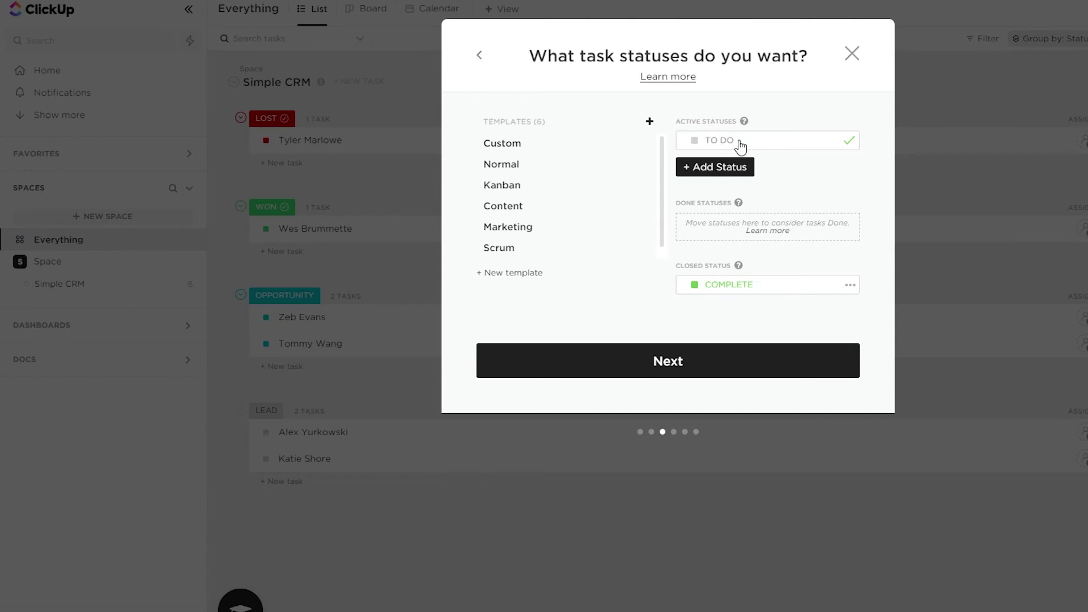
pyautogui.write('TASK')
pyautogui.press('Return')
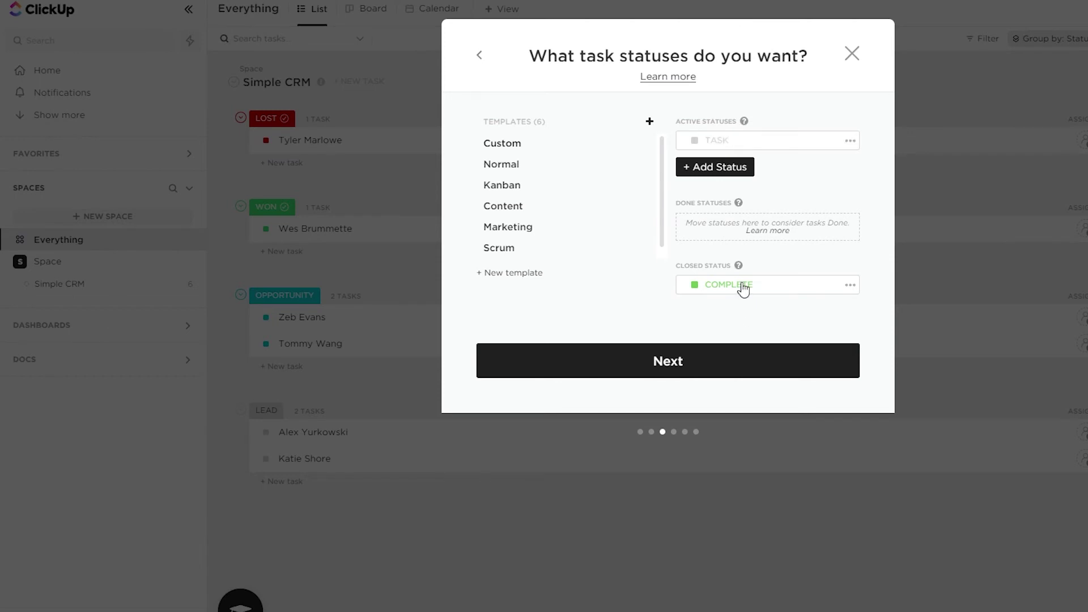
pyautogui.click(663, 365)
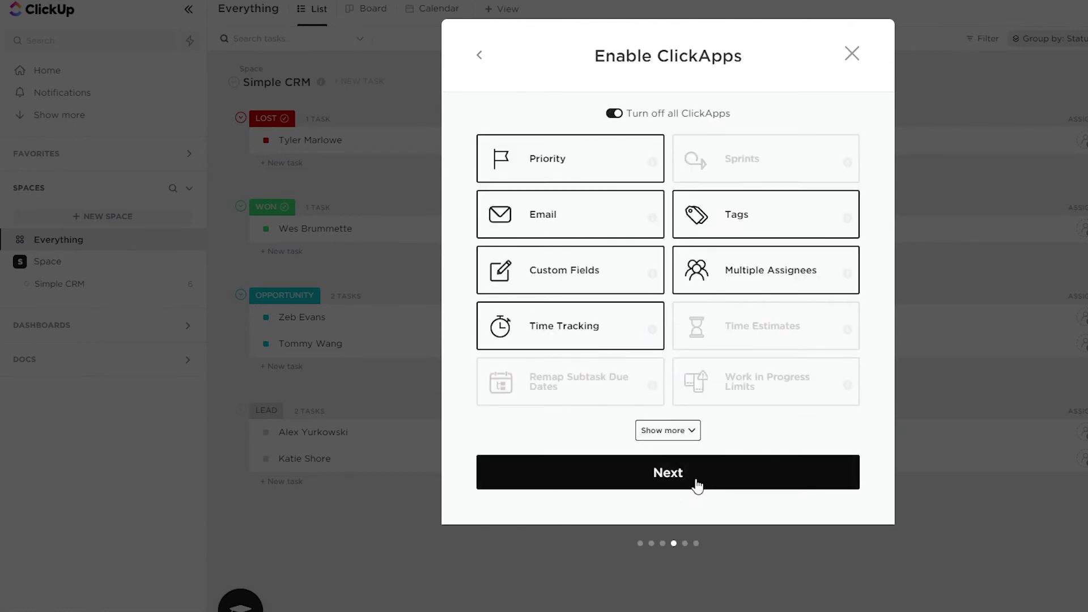
# Keep the default ClickApps and required views, and try to create the CRM Space
pyautogui.click(680, 486)
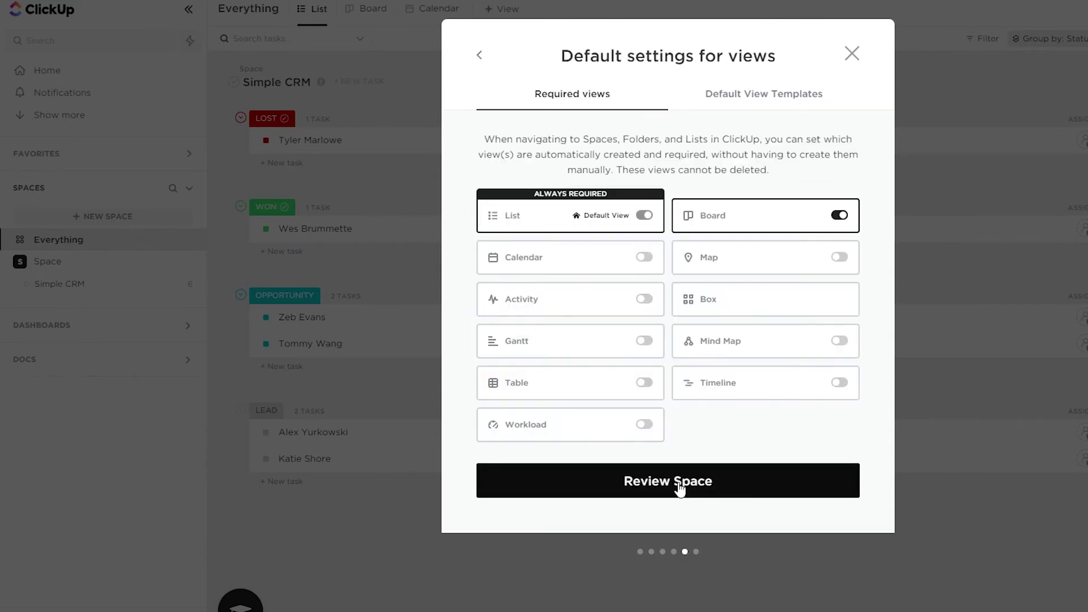
pyautogui.click(675, 488)
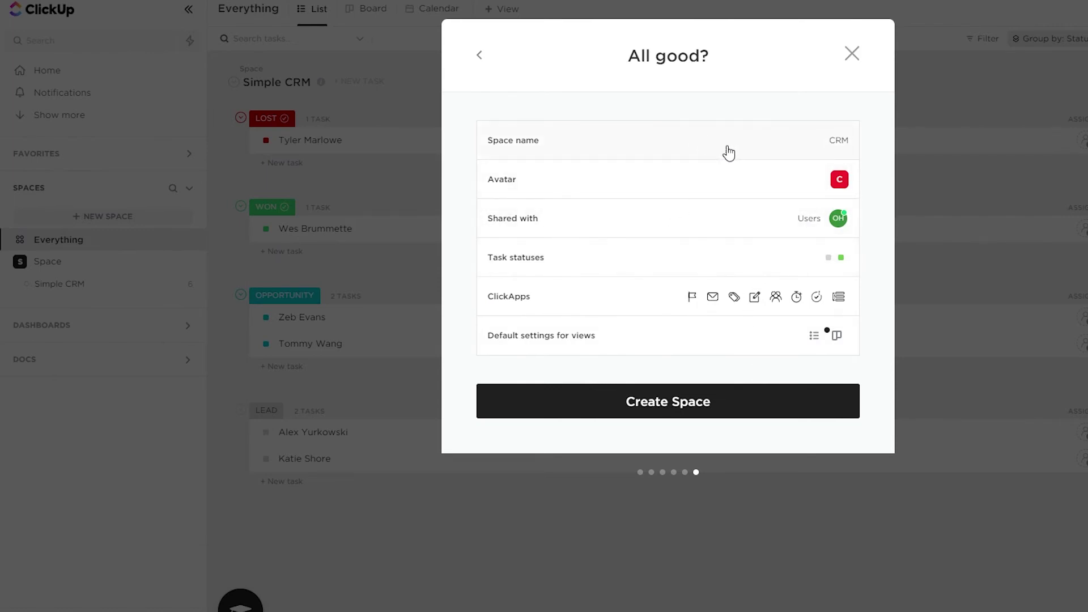
pyautogui.click(691, 403)
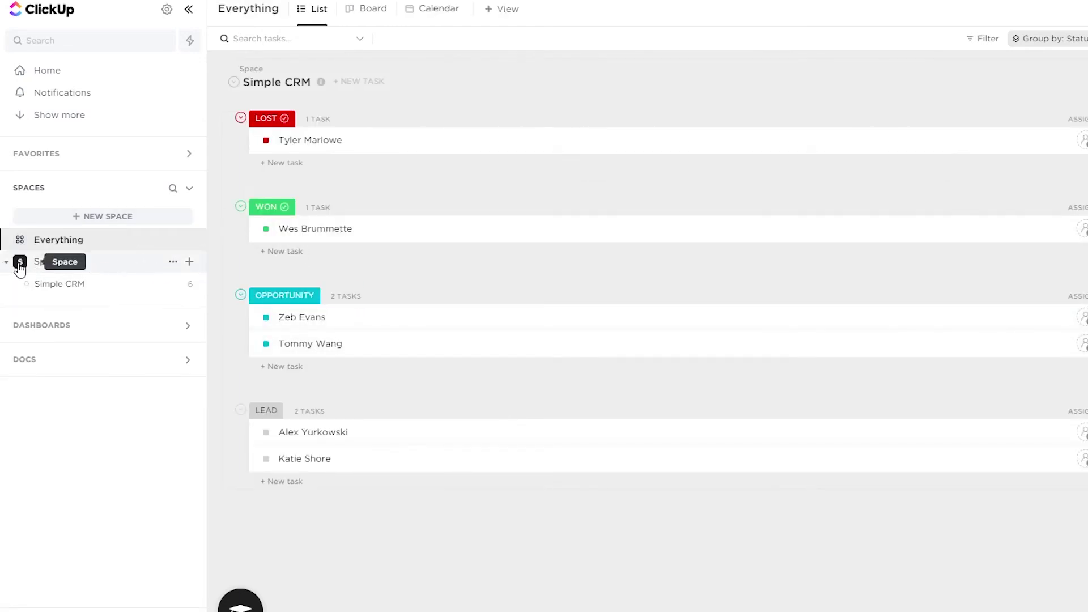
# Start a new folder named CRM inside the existing Space
pyautogui.click(189, 262)
pyautogui.click(225, 331)
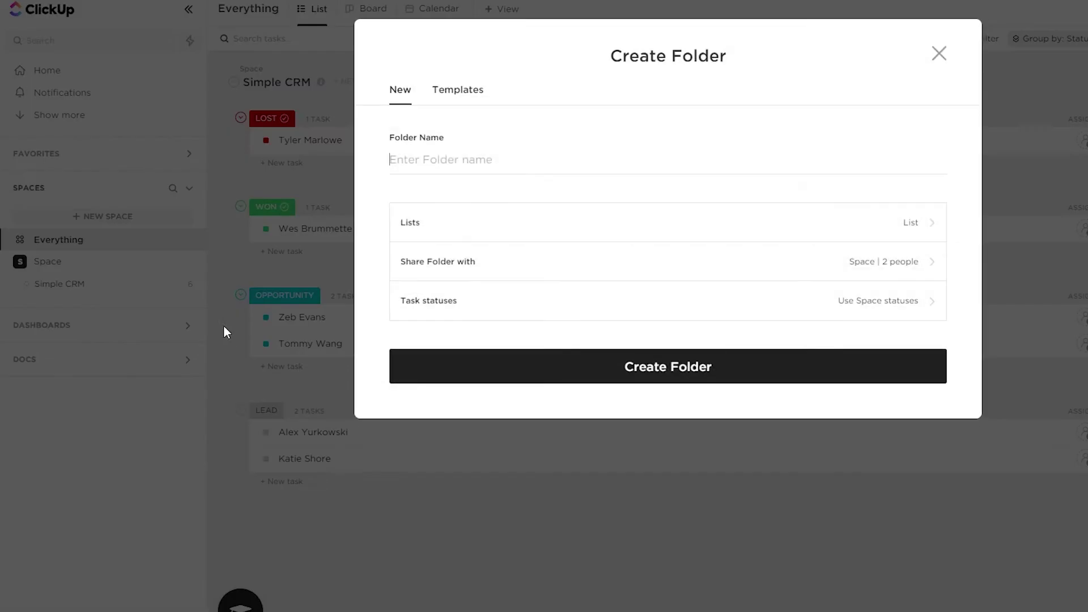
pyautogui.write('CRM')
# Replace the folder's default list with three lists named Customer, Projects and Services
pyautogui.click(396, 223)
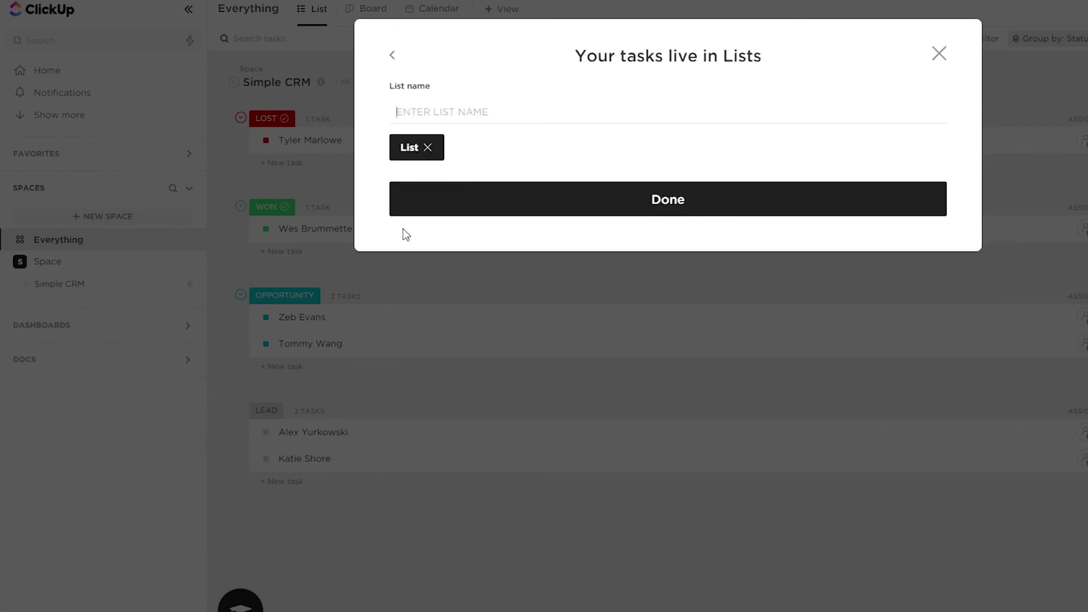
pyautogui.click(428, 148)
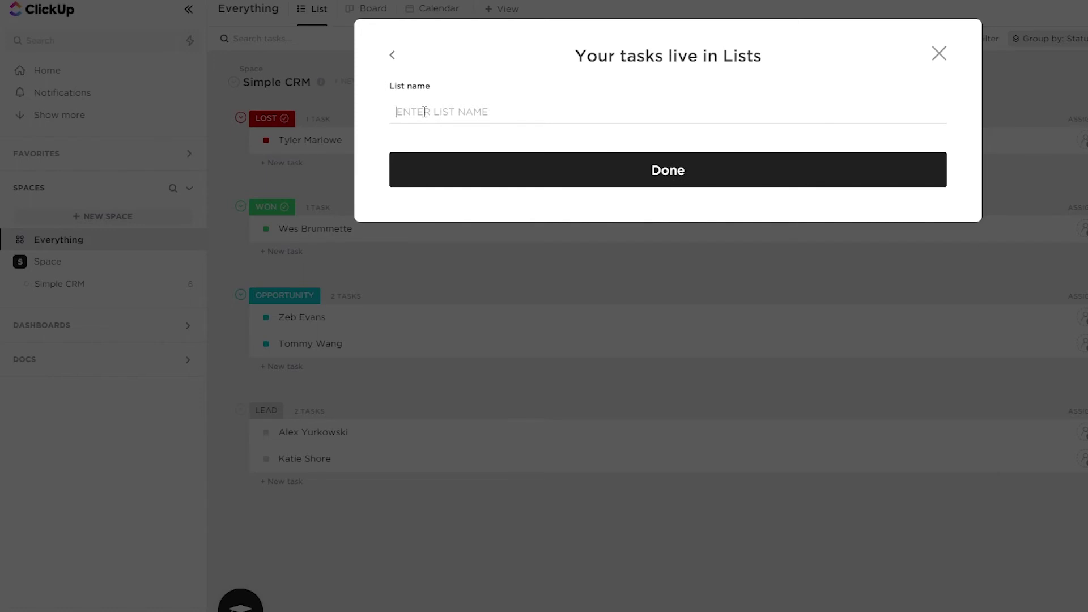
pyautogui.write('Customer')
pyautogui.press('Return')
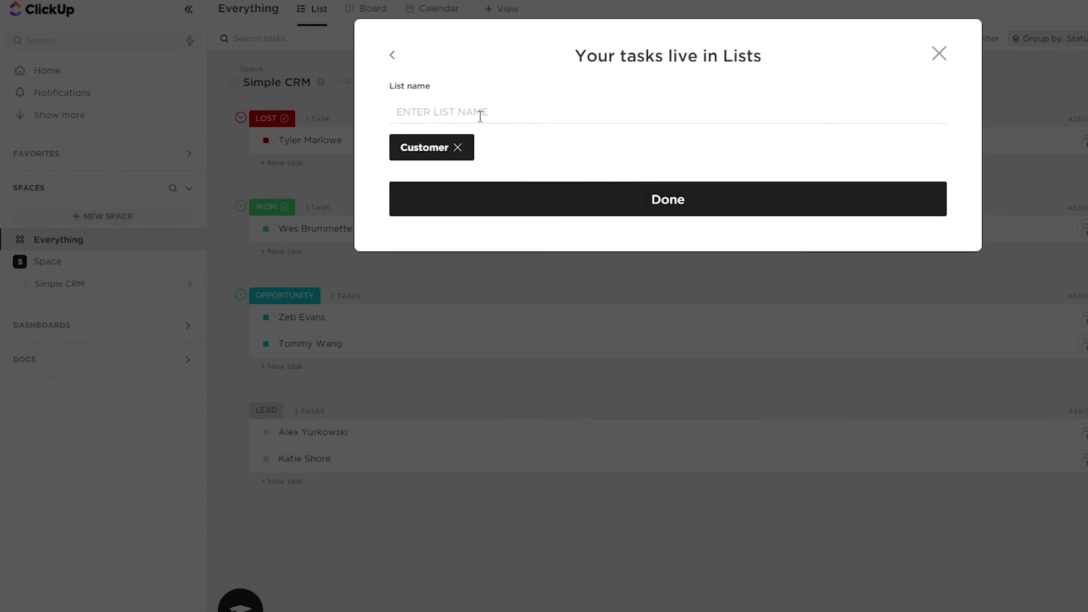
pyautogui.write('Projects')
pyautogui.press('Return')
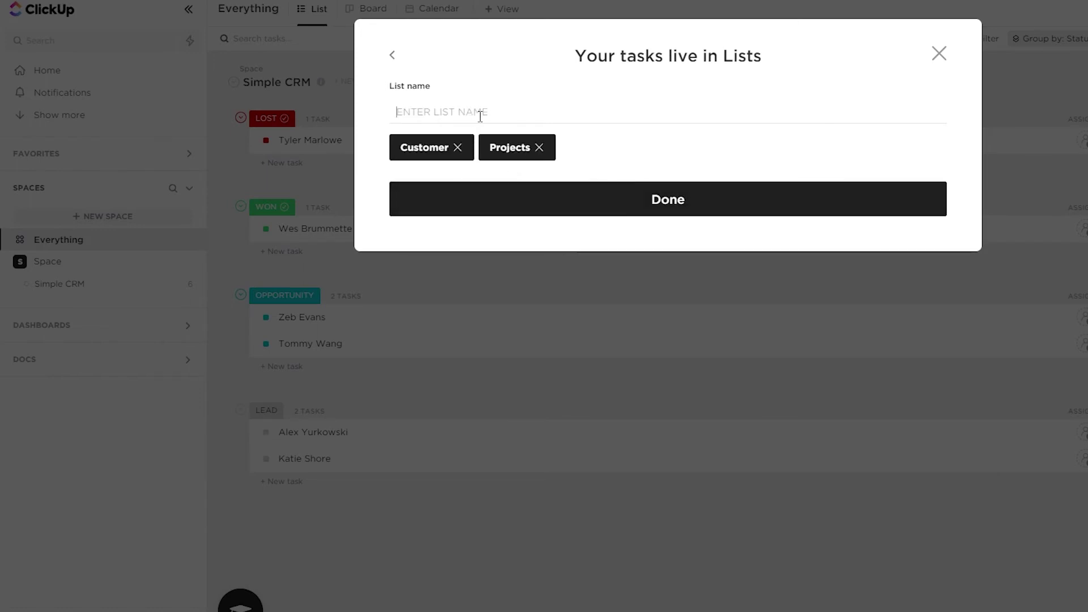
pyautogui.write('Services')
pyautogui.press('Return')
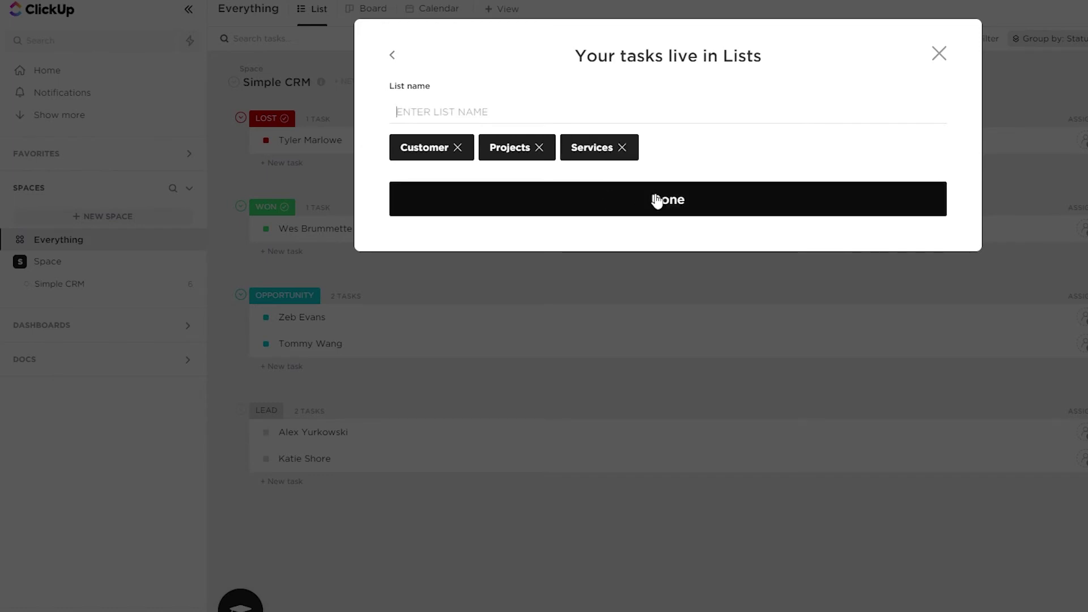
pyautogui.click(657, 207)
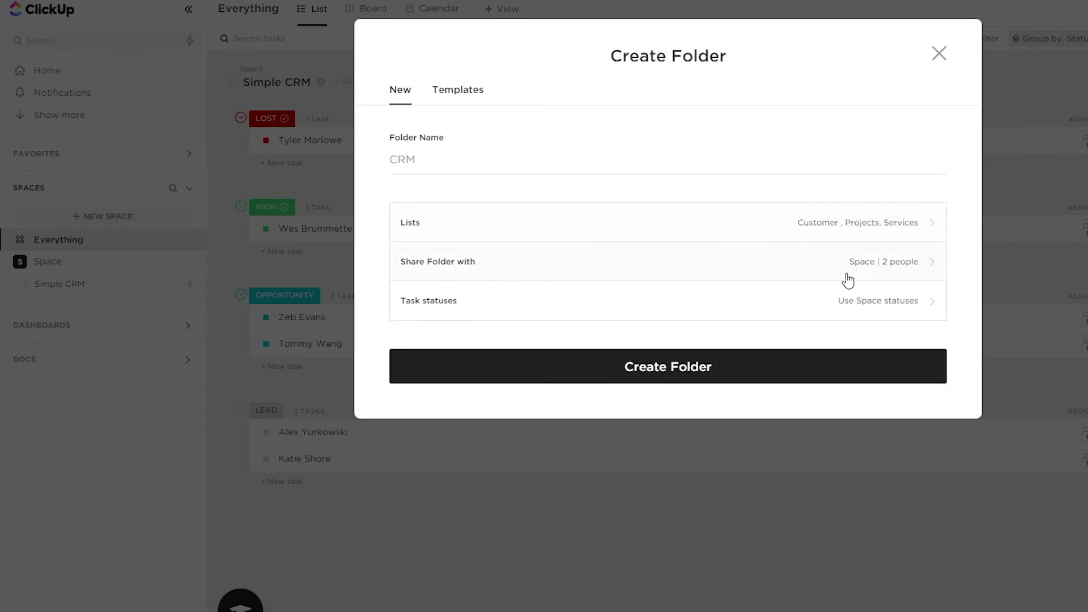
# Make the CRM folder private by turning off sharing with the Space, and recheck the sharing settings
pyautogui.click(548, 275)
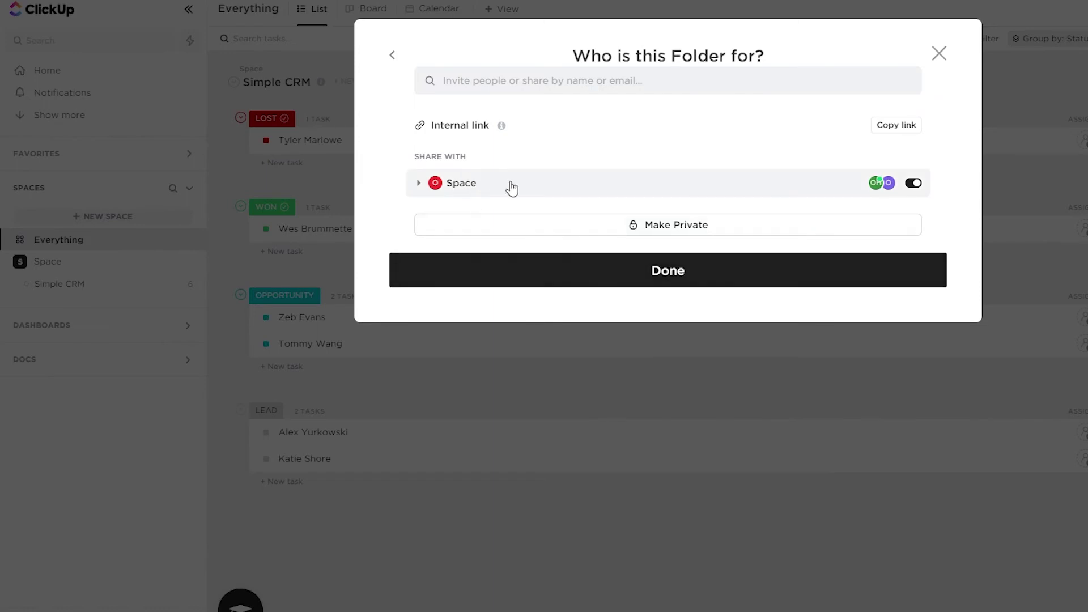
pyautogui.click(915, 183)
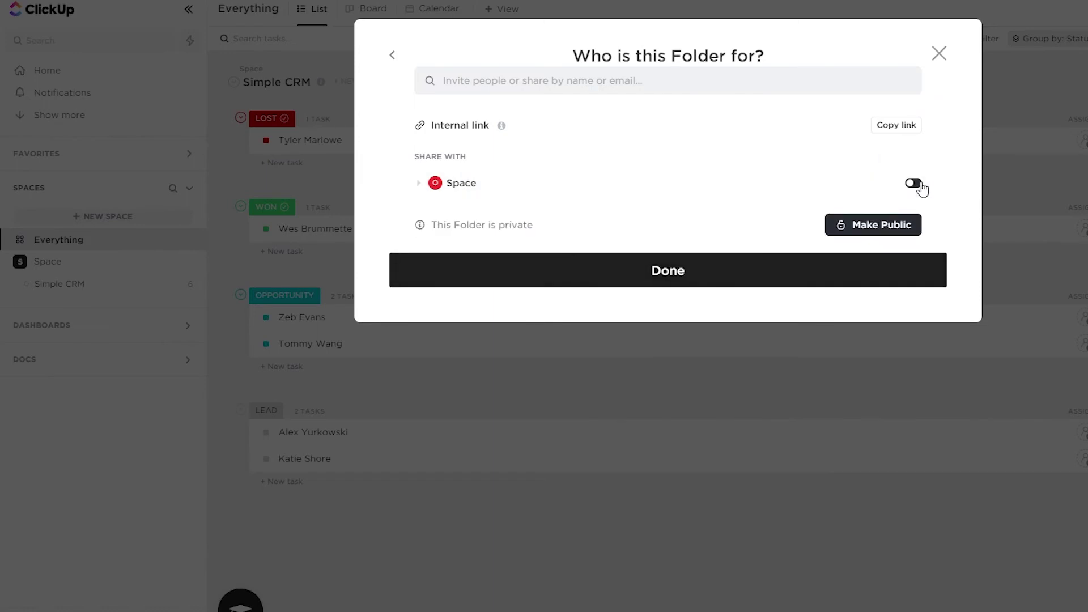
pyautogui.click(671, 284)
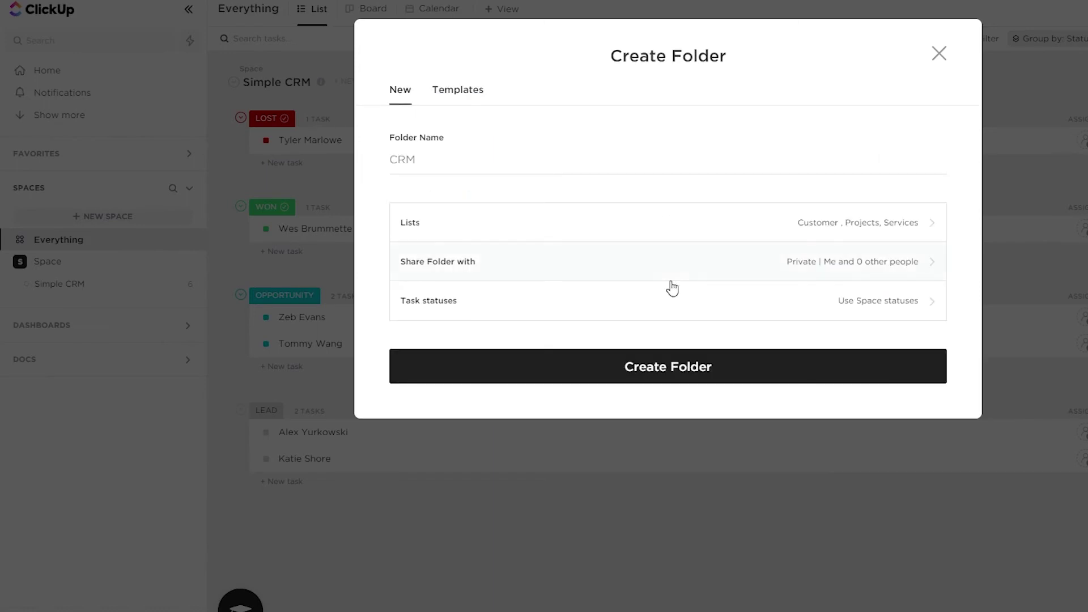
pyautogui.click(857, 269)
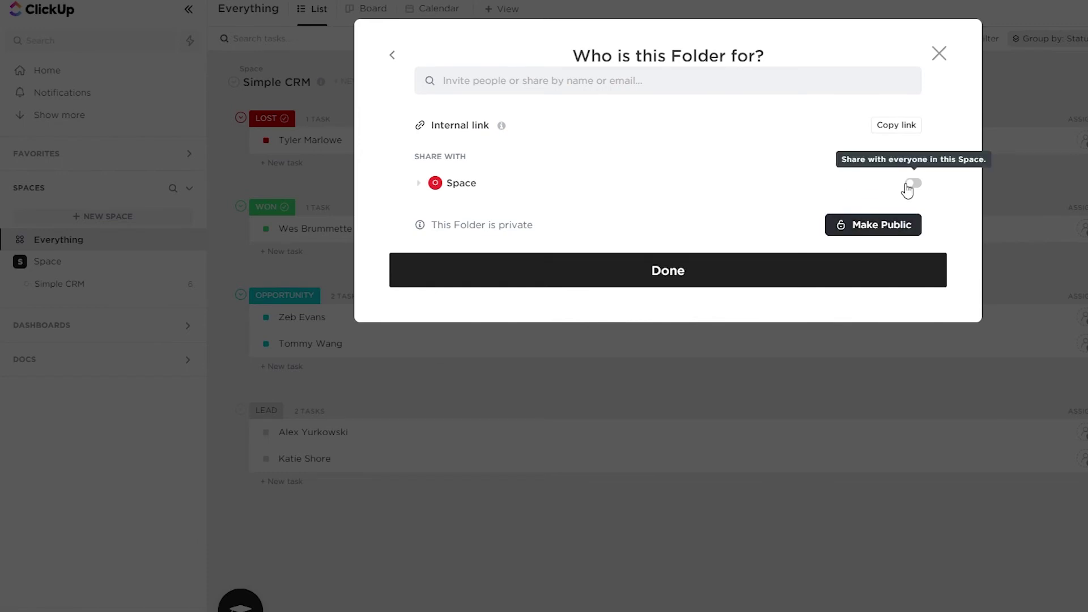
pyautogui.click(639, 267)
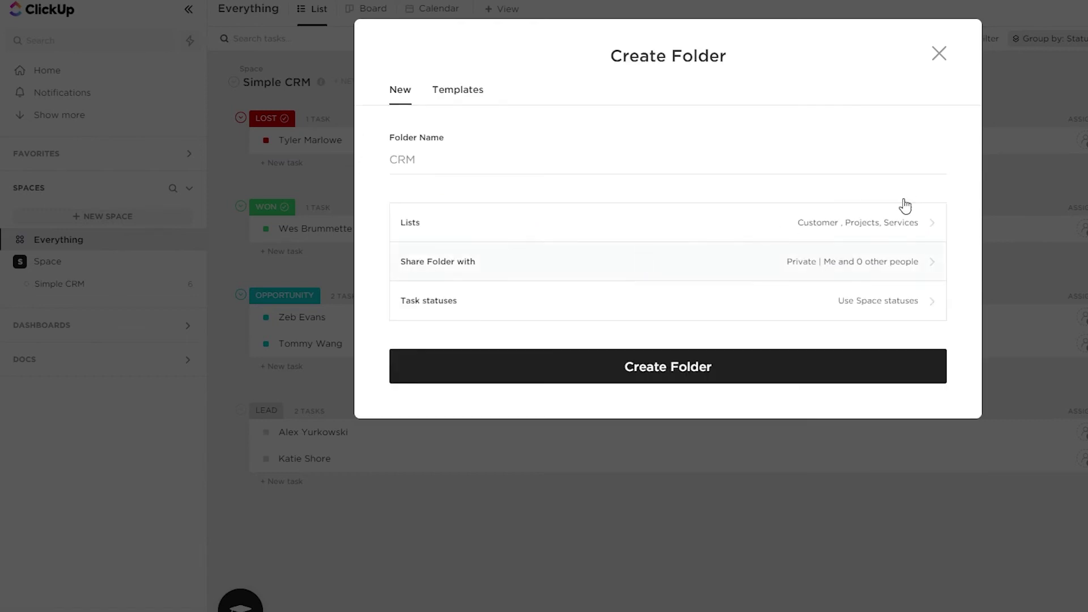
# Switch the folder from Space statuses to custom task statuses and add a new status template named CRM
pyautogui.click(889, 312)
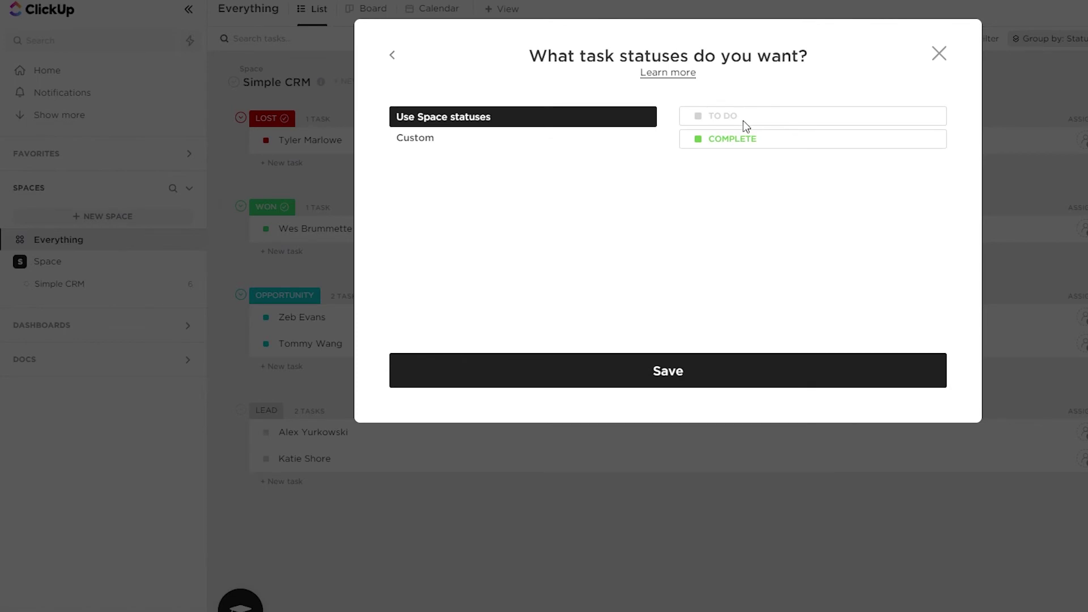
pyautogui.click(539, 142)
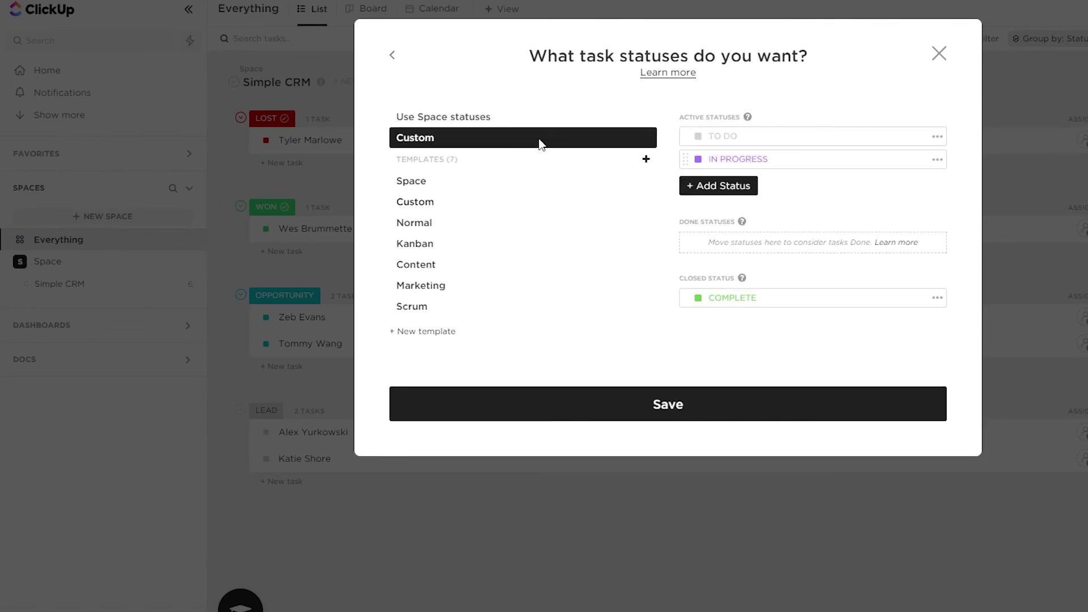
pyautogui.click(490, 118)
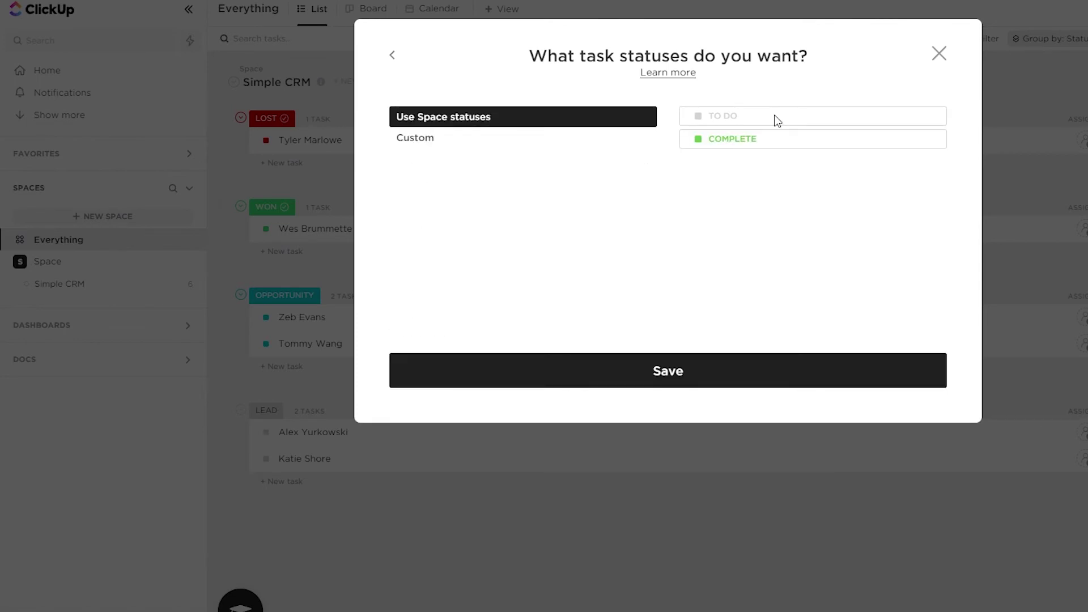
pyautogui.click(485, 140)
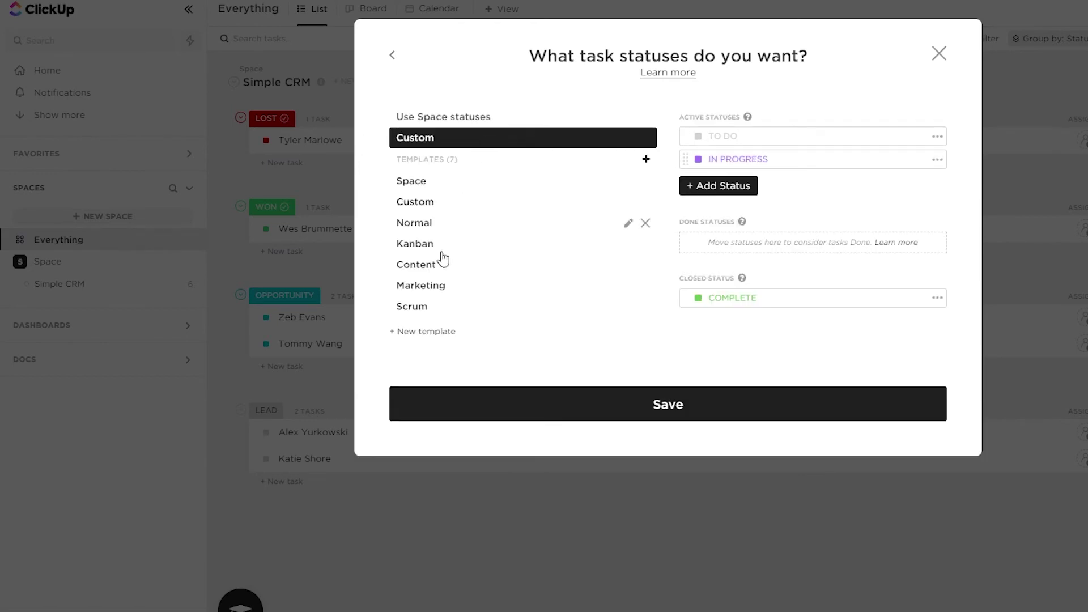
pyautogui.click(442, 331)
pyautogui.write('CRM')
pyautogui.press('Return')
# Rename the TO DO status ACTIVE and color it blue, rename the closed status CLOSE, and save the folder's statuses
pyautogui.click(753, 142)
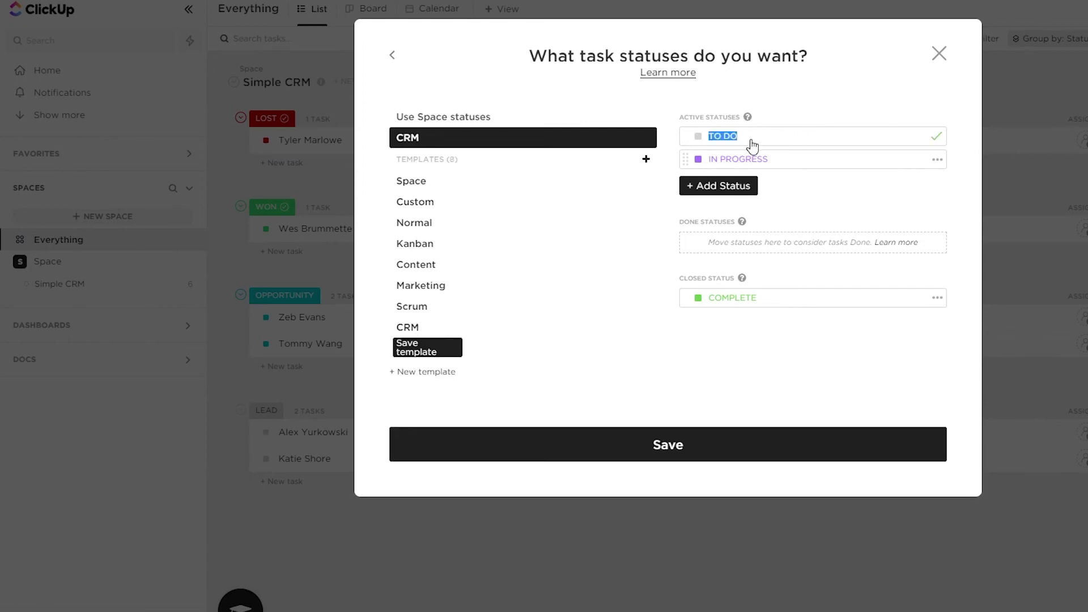
pyautogui.write('ACTIVE')
pyautogui.click(727, 304)
pyautogui.write('CLOSE')
pyautogui.click(698, 136)
pyautogui.click(707, 88)
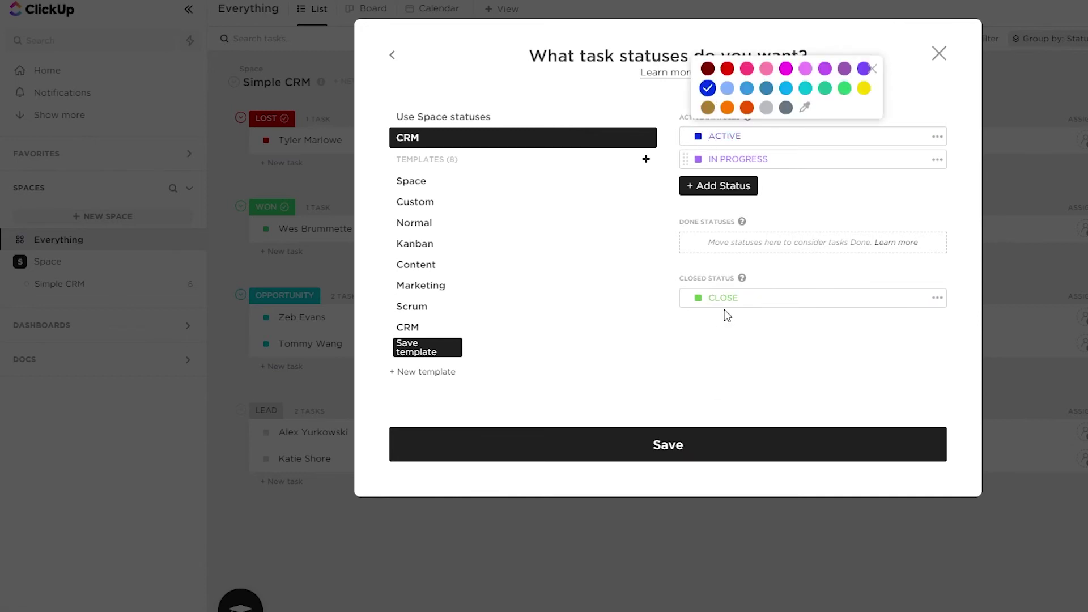
pyautogui.click(727, 315)
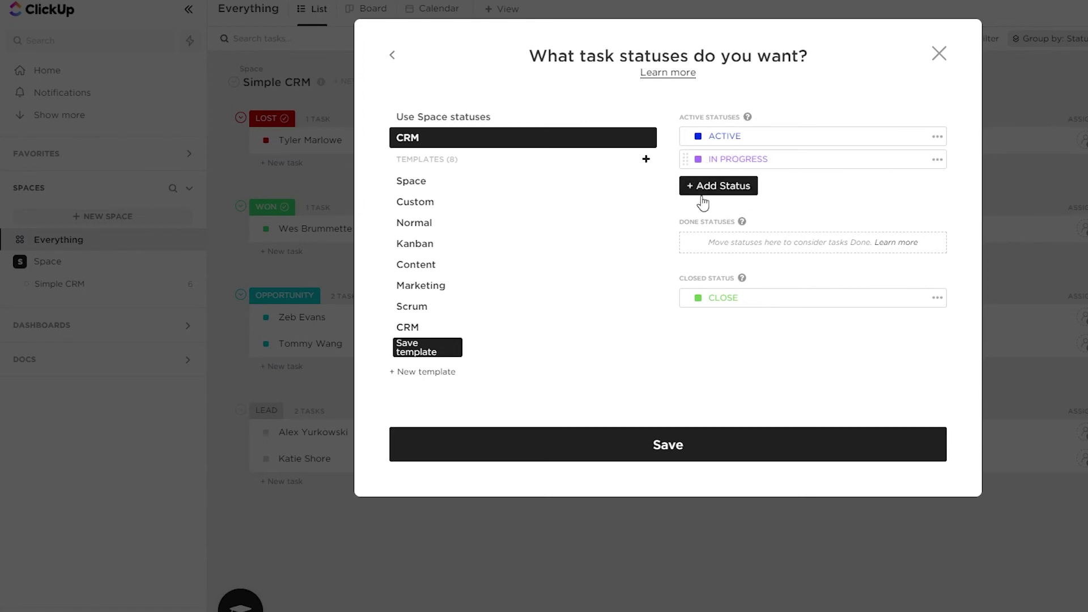
pyautogui.click(687, 441)
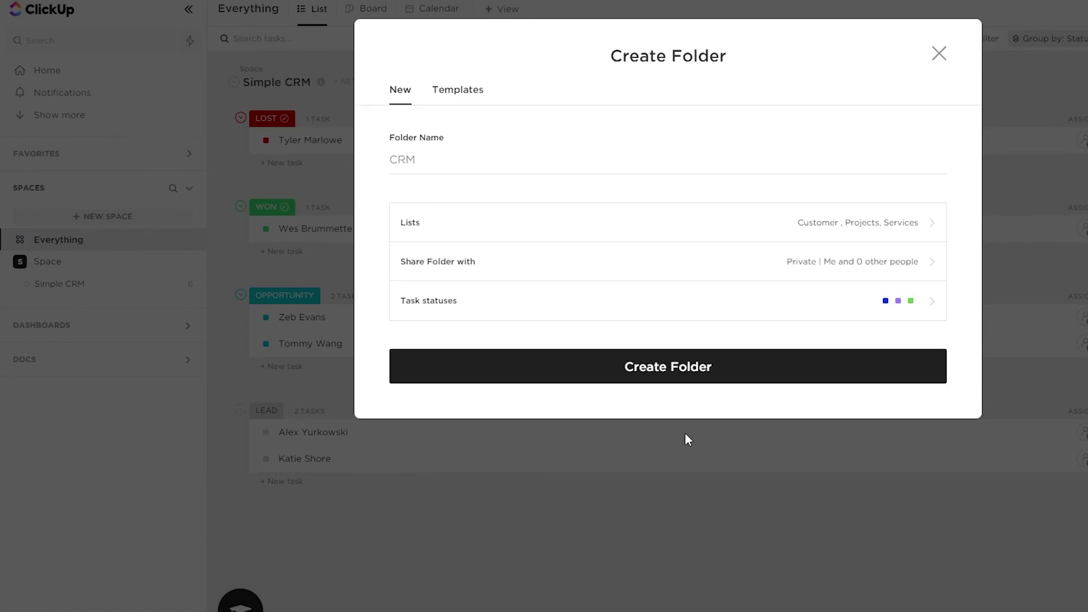
# Create the CRM folder with its configured lists and statuses, and add the Status column to its task lists
pyautogui.click(674, 370)
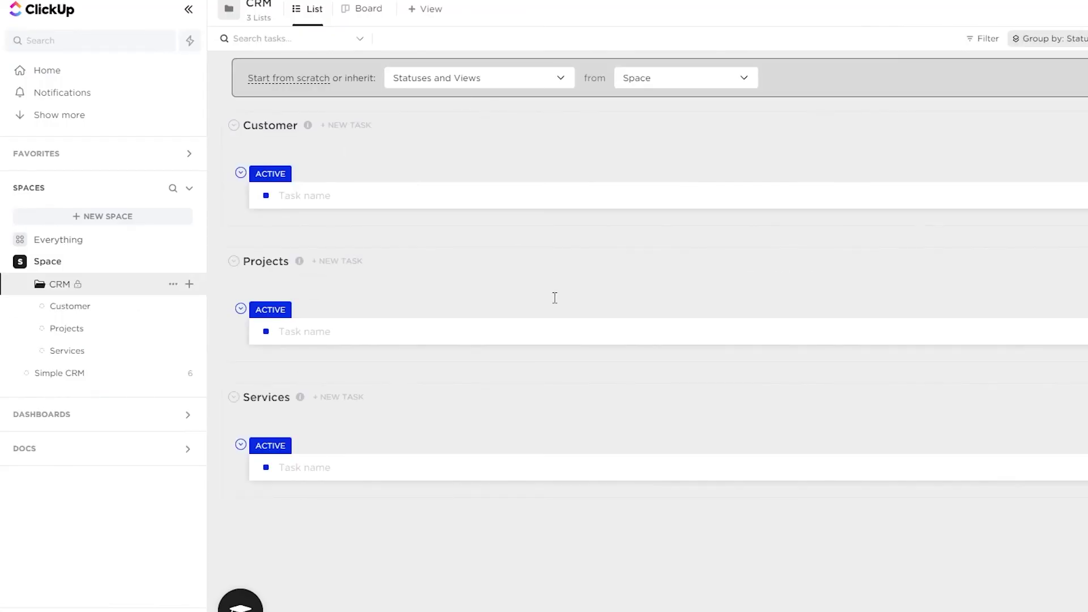
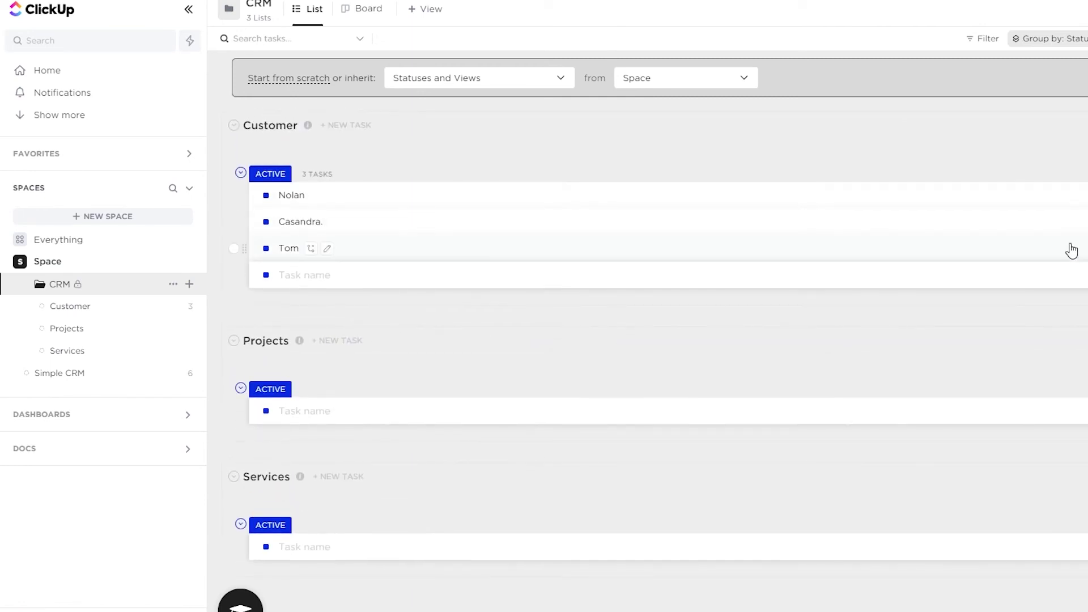
pyautogui.click(1071, 172)
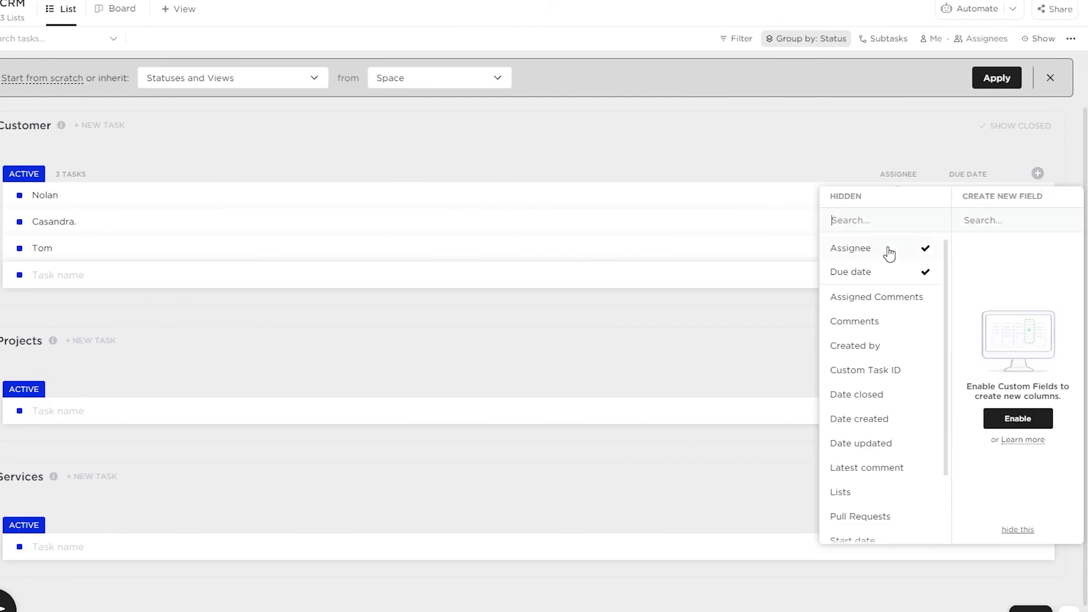
pyautogui.scroll(-2, 887, 360)
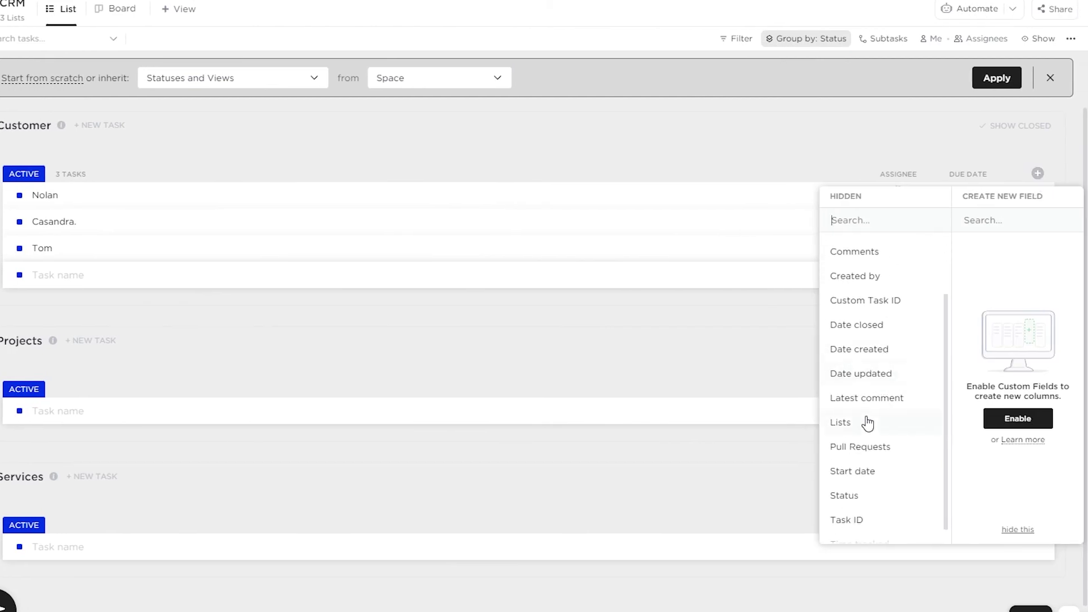
pyautogui.scroll(-1, 873, 425)
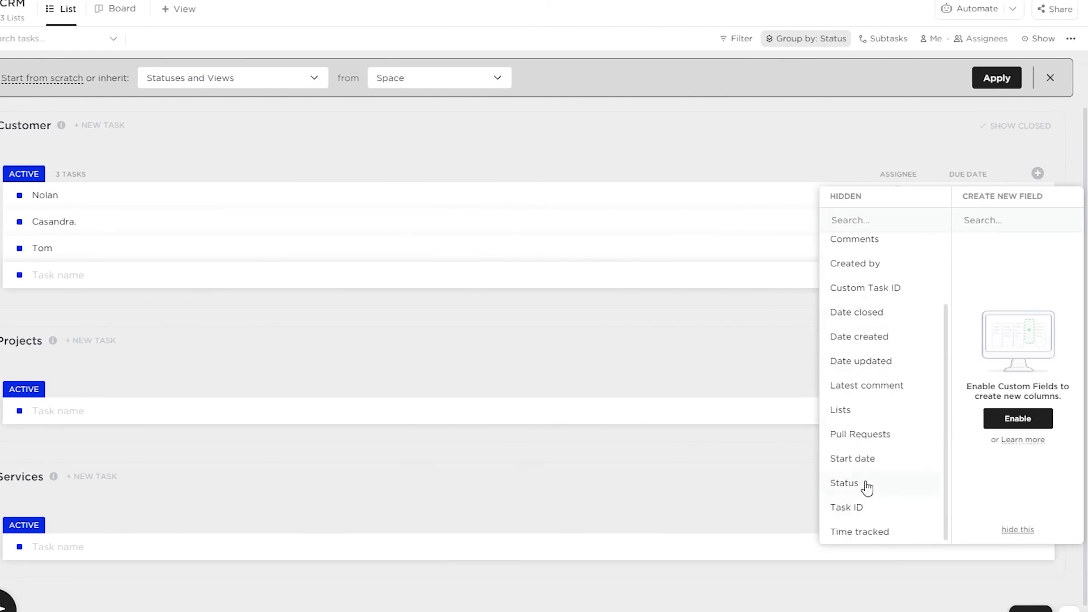
pyautogui.press('Escape')
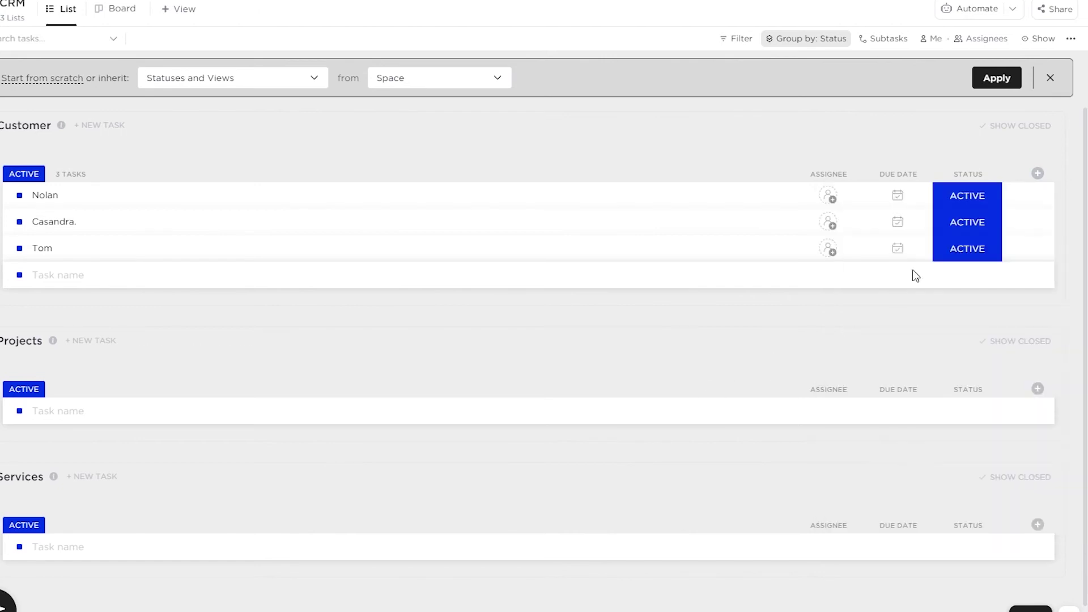
# Try setting the second task in the Customer list to CLOSE and undo the status change
pyautogui.click(957, 225)
pyautogui.click(973, 328)
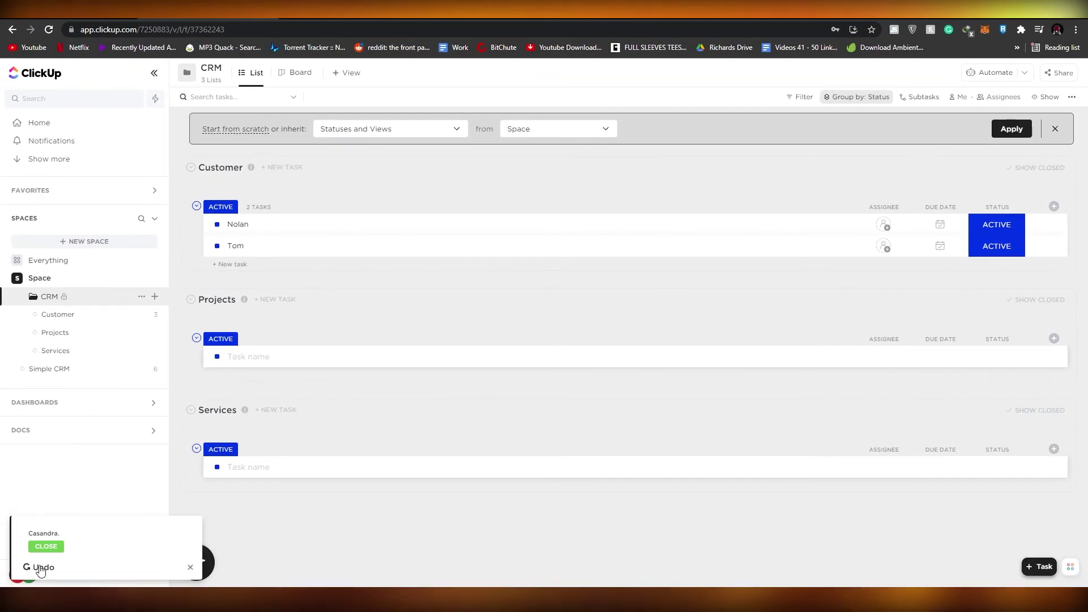
pyautogui.click(42, 568)
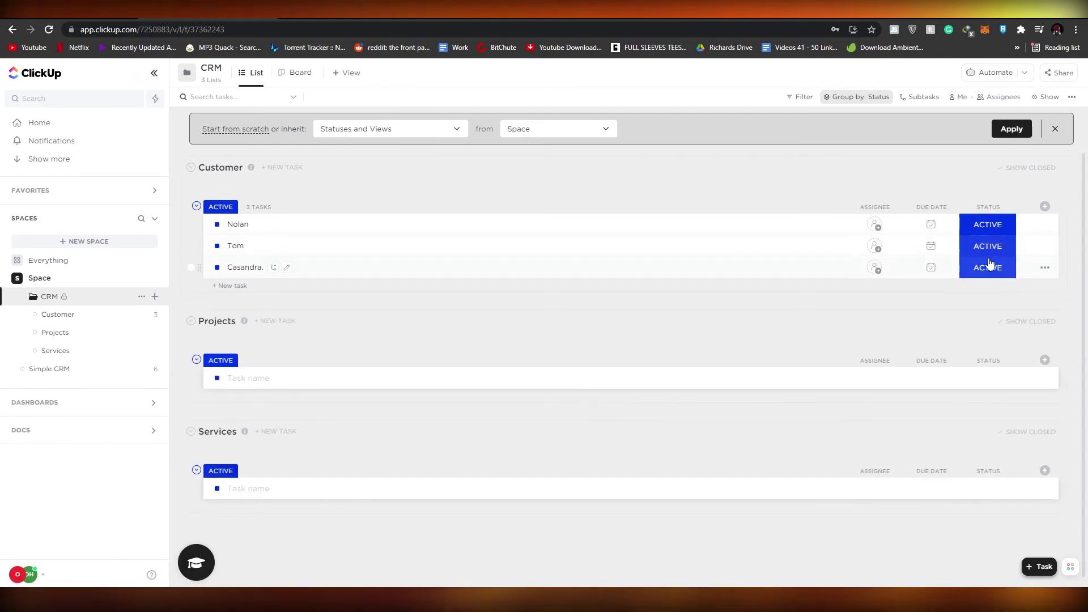
# Add a customer call task and a customer meeting task under Projects, and Walking Pets, Nanny and Housekeeper tasks under Services
pyautogui.scroll(-1, 304, 365)
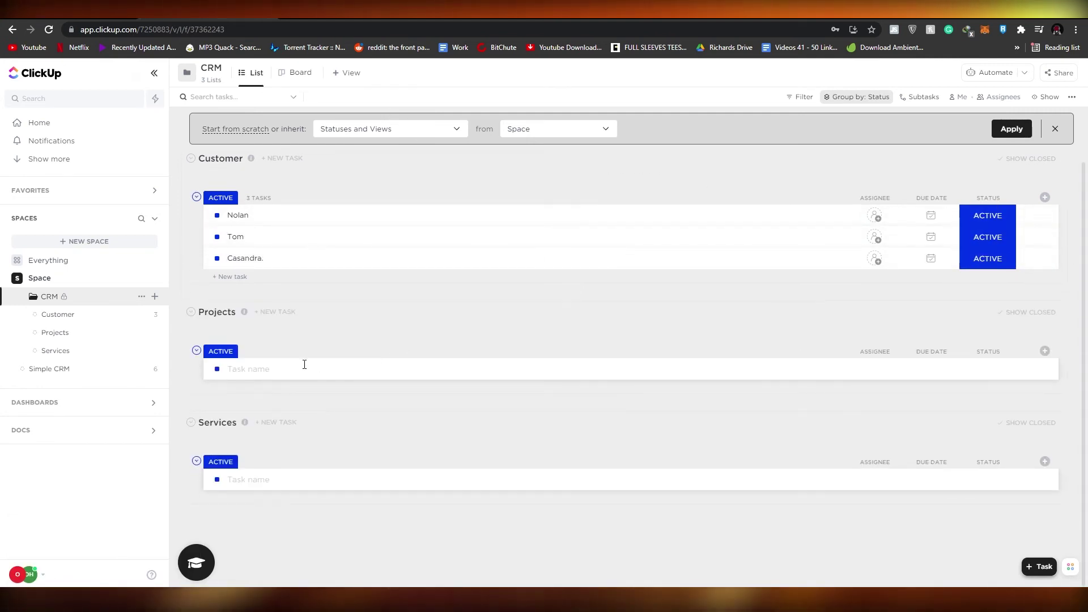
pyautogui.click(267, 370)
pyautogui.click(290, 394)
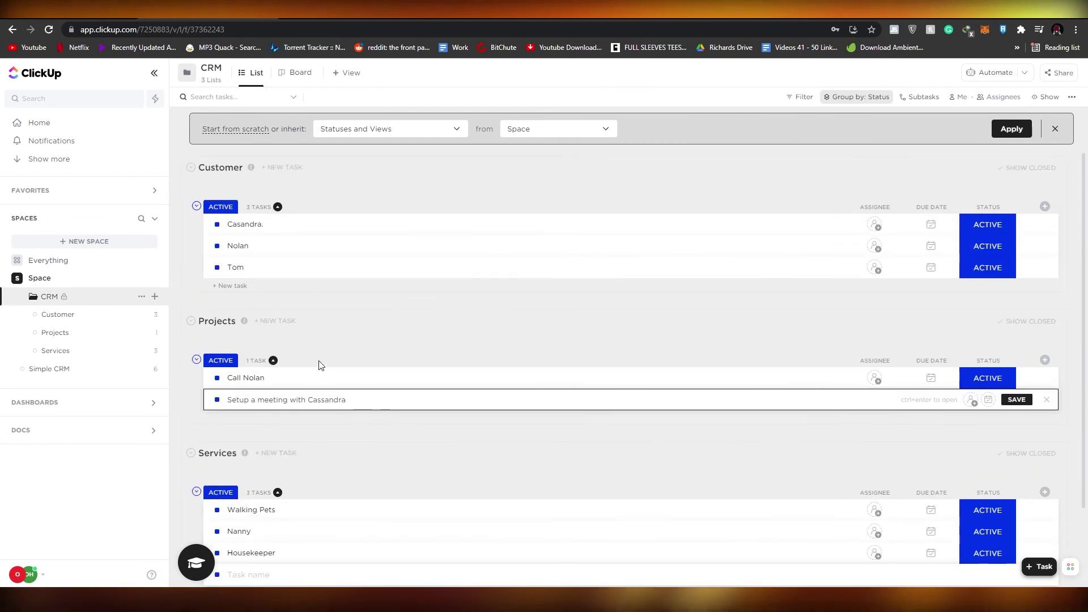
pyautogui.scroll(-1, 283, 425)
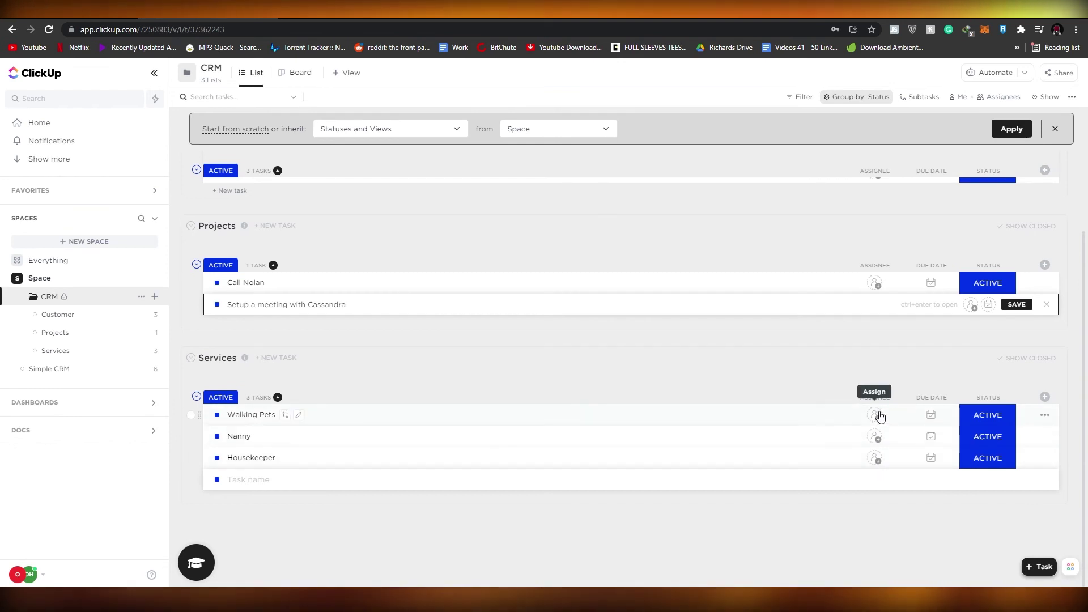
pyautogui.scroll(1, 878, 448)
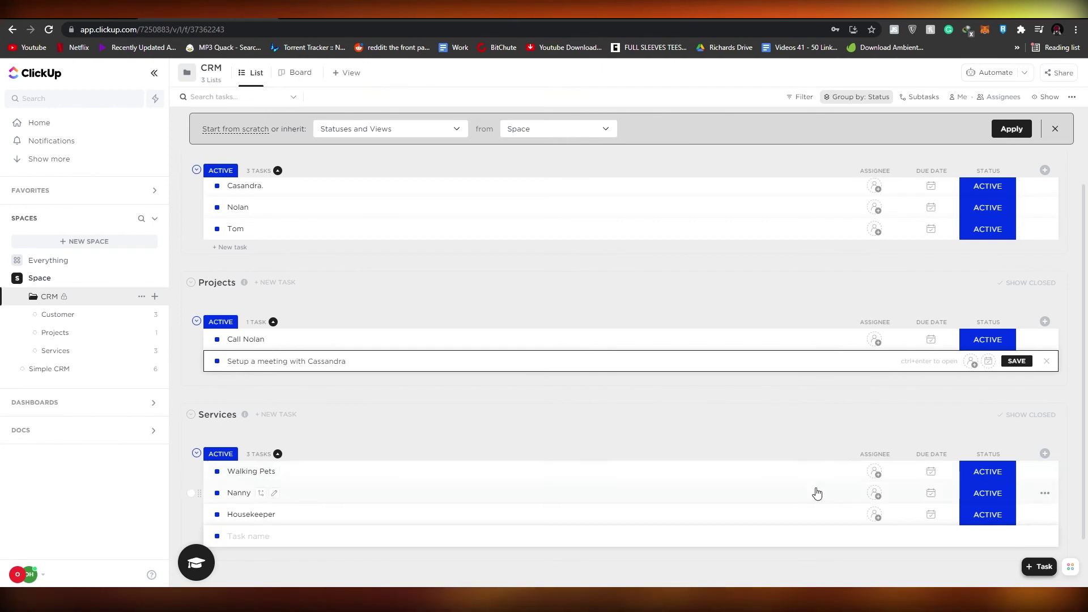
pyautogui.scroll(-1, 833, 490)
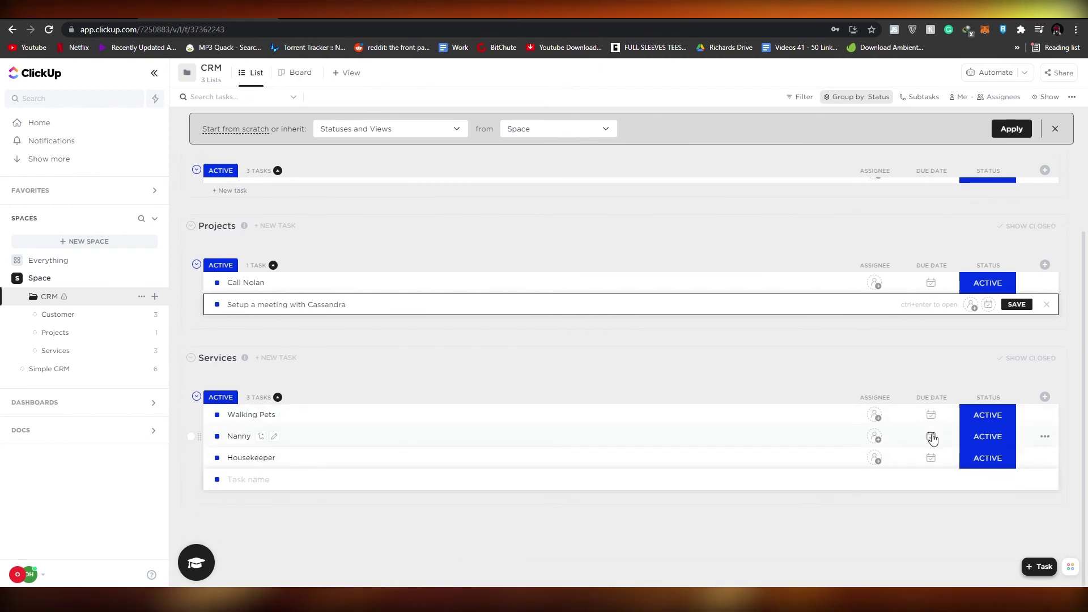
pyautogui.scroll(2, 586, 395)
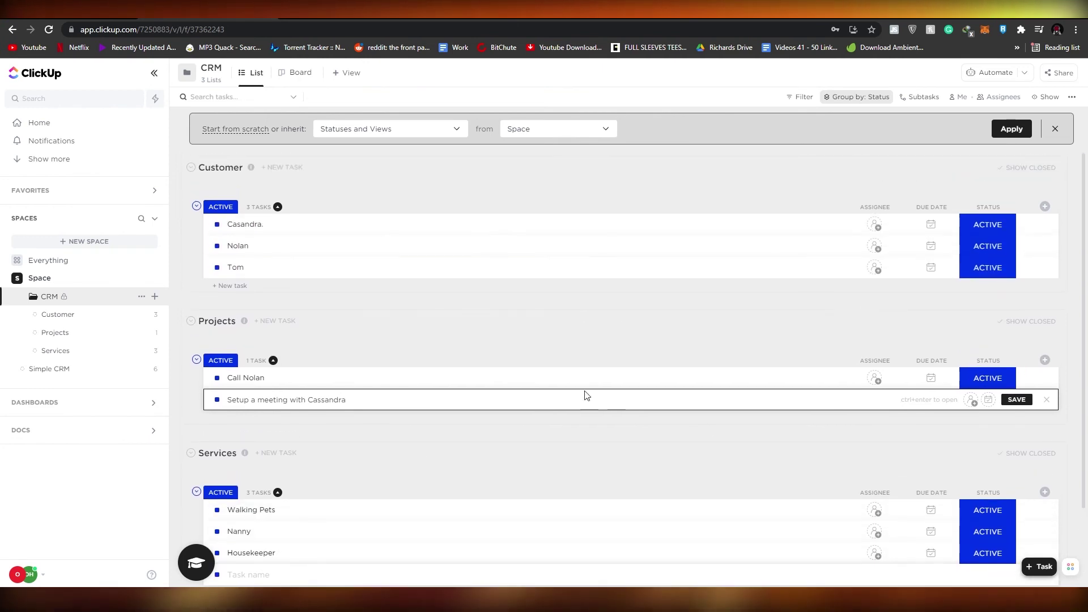
pyautogui.click(1017, 399)
pyautogui.click(549, 464)
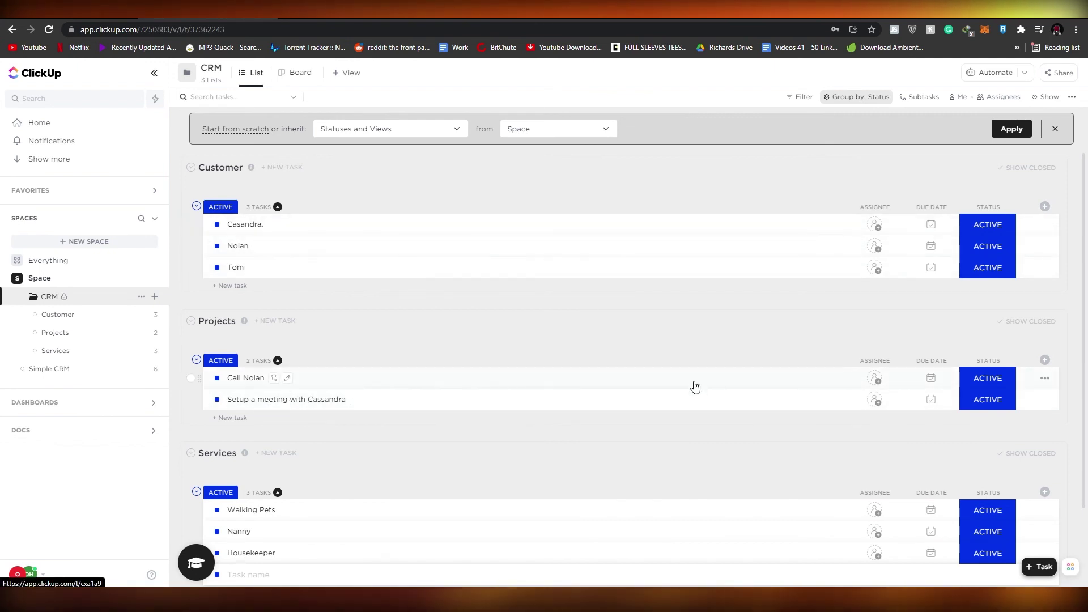
pyautogui.scroll(-2, 695, 386)
pyautogui.scroll(2, 695, 386)
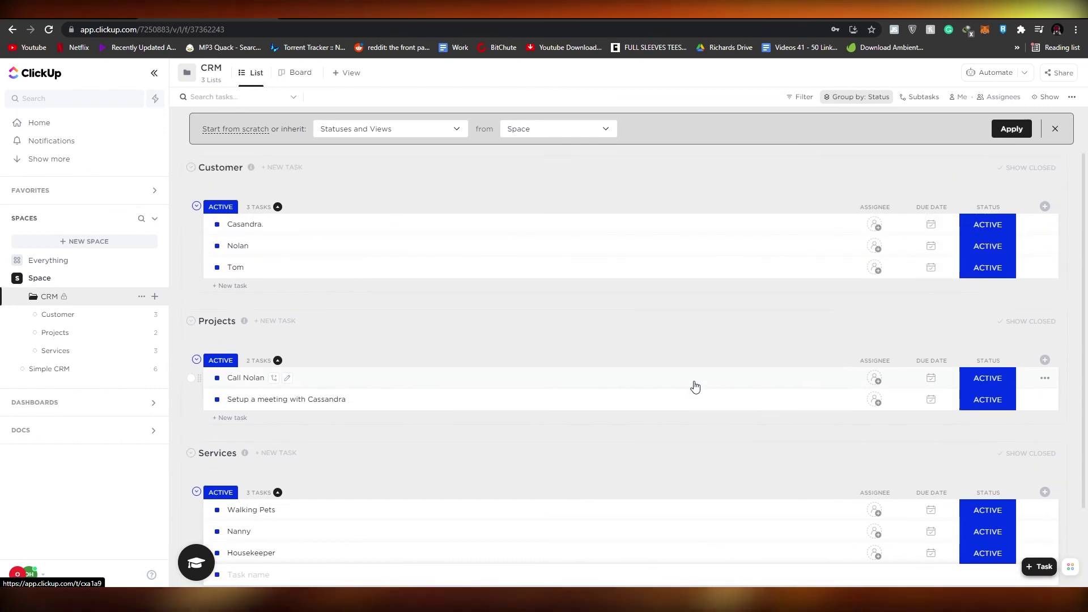
pyautogui.scroll(-1, 695, 386)
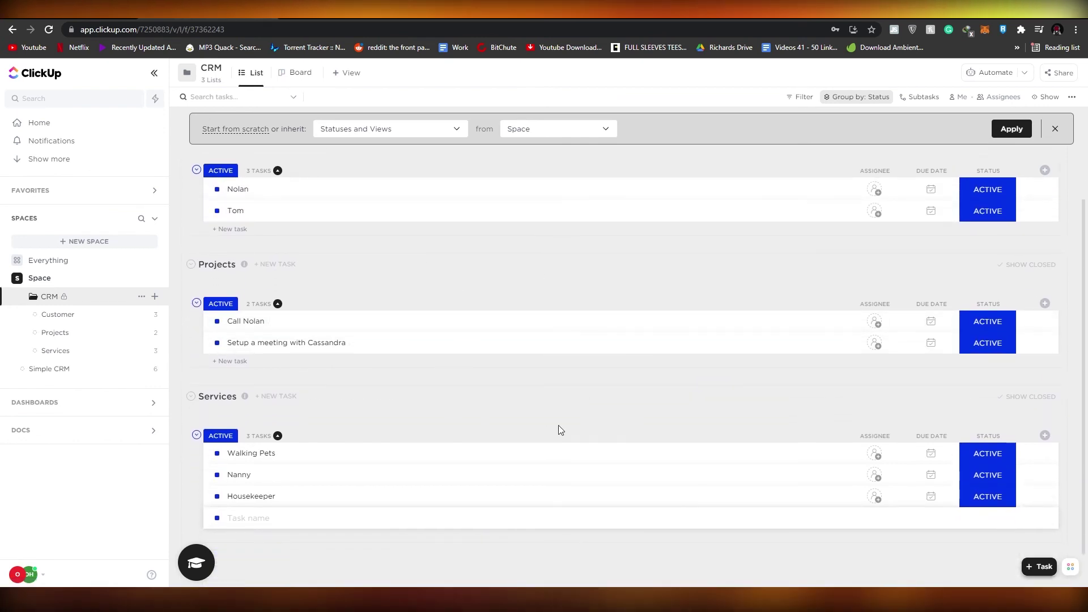
pyautogui.scroll(1, 506, 315)
pyautogui.scroll(-1, 506, 315)
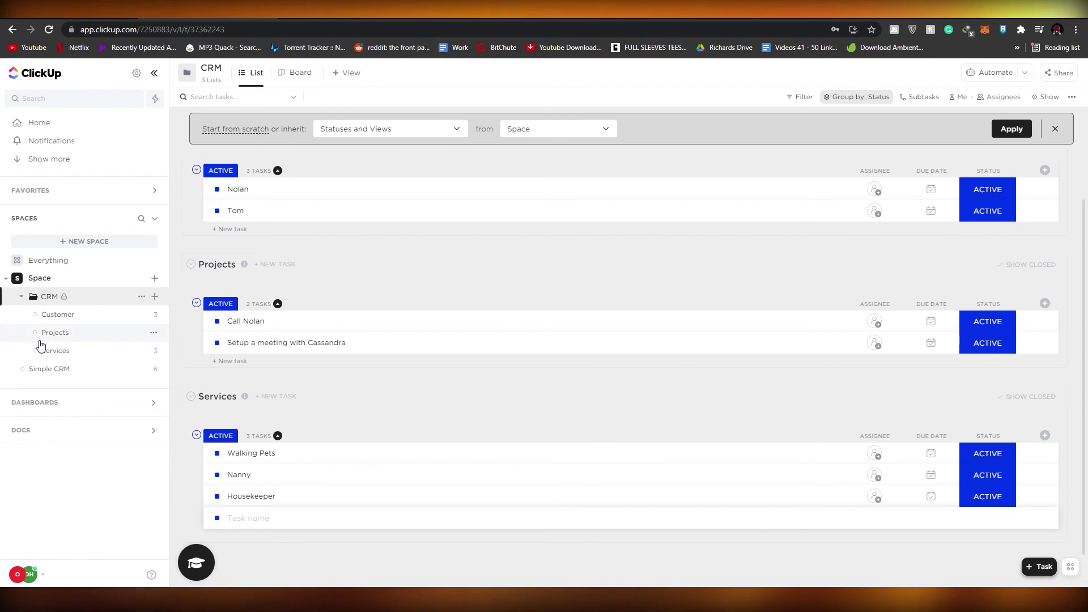
# Collapse the CRM folder and read the Simple CRM list's "How to use this template" guide, returning to its List view
pyautogui.click(21, 299)
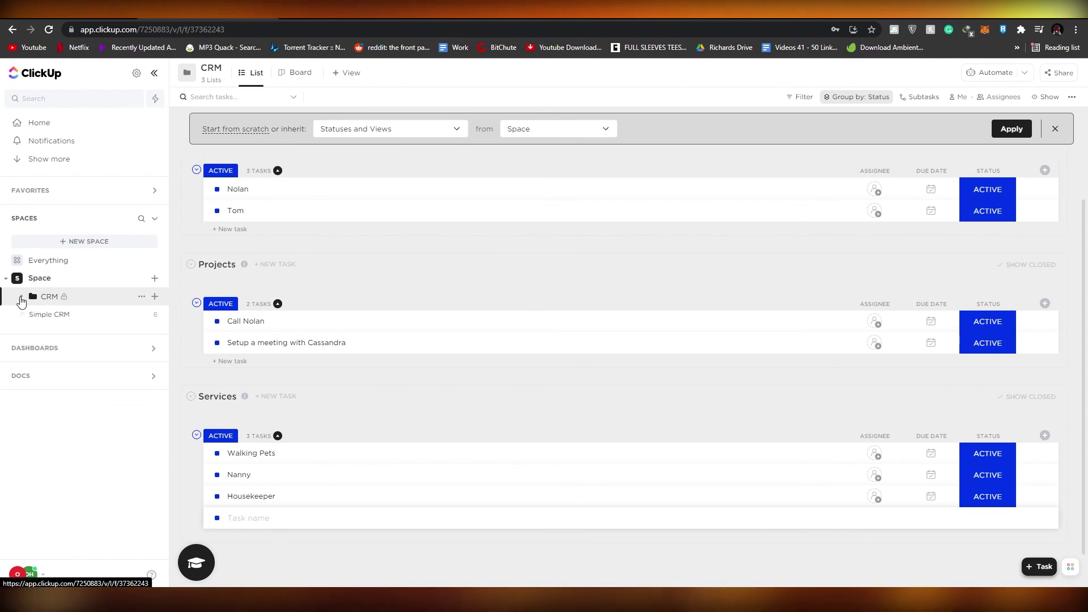
pyautogui.click(51, 316)
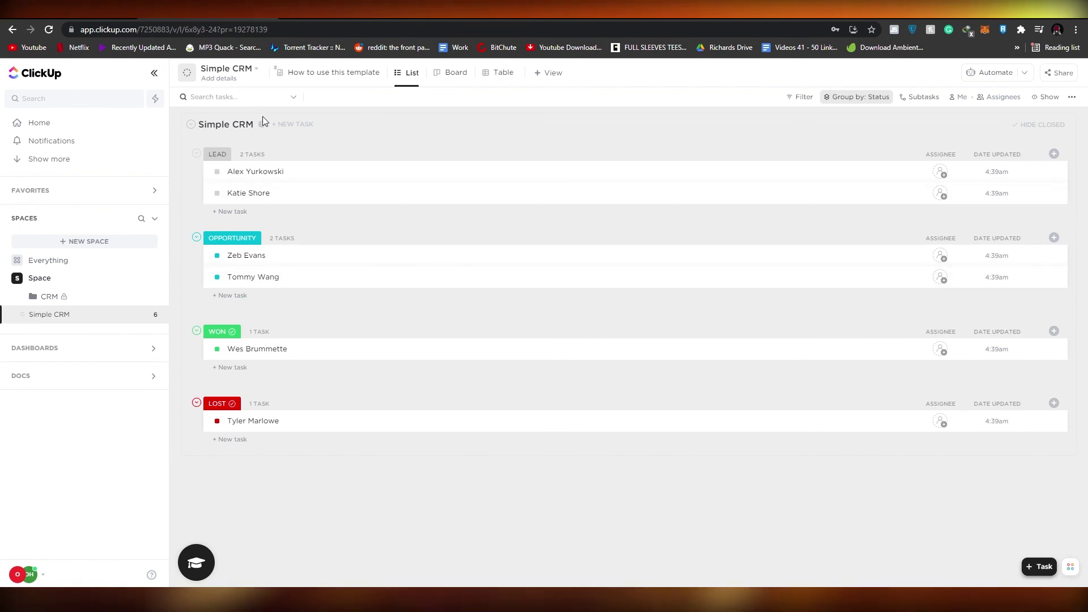
pyautogui.click(315, 78)
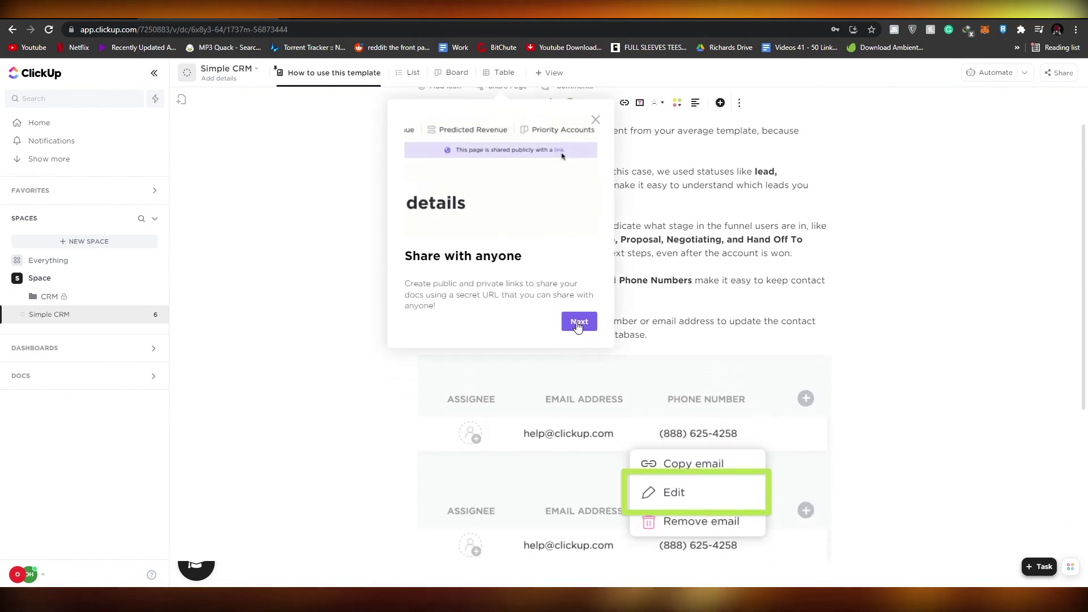
pyautogui.click(687, 134)
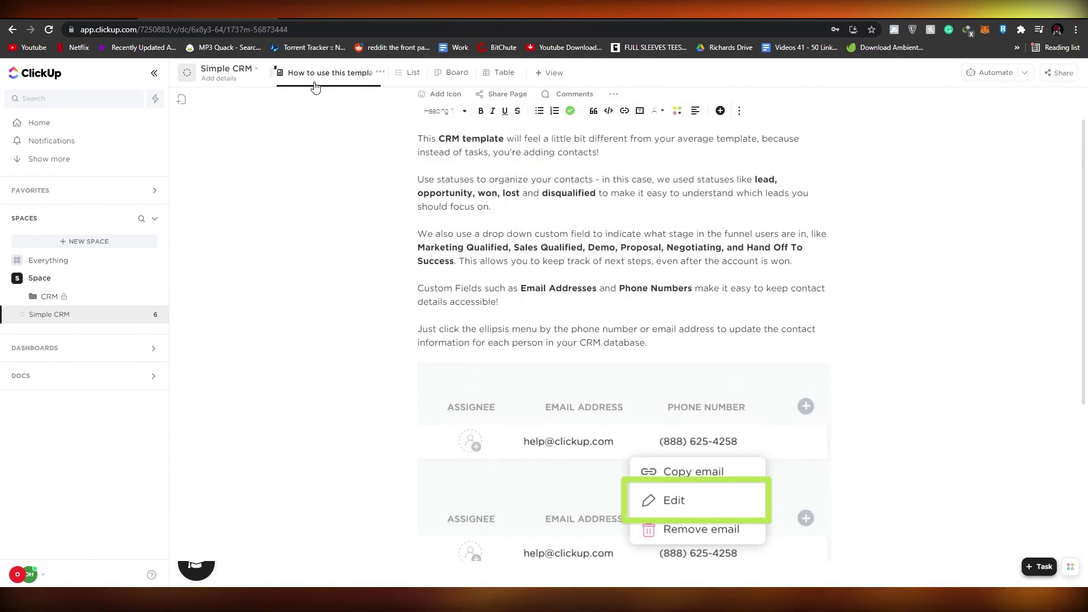
pyautogui.click(400, 75)
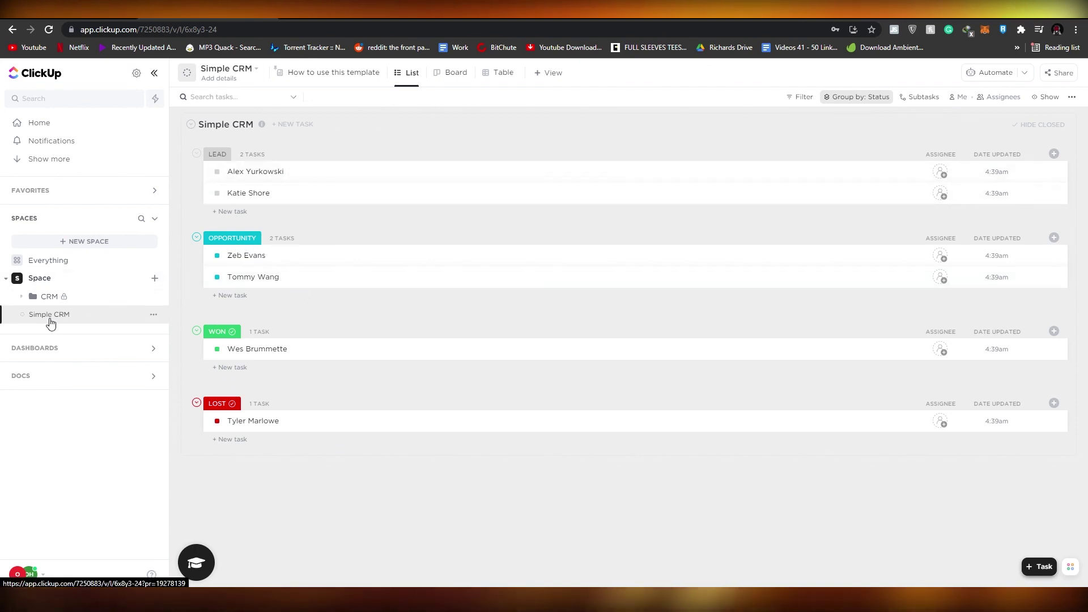
# Browse the list templates from the Simple CRM list's Template Center, searching for CRM
pyautogui.click(155, 315)
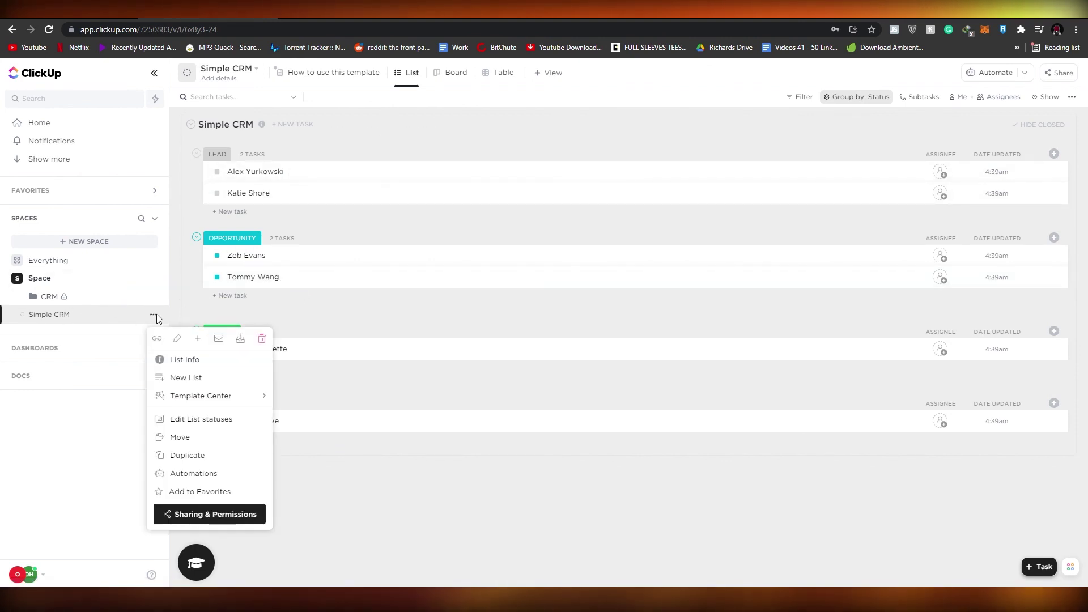
pyautogui.moveTo(250, 396)
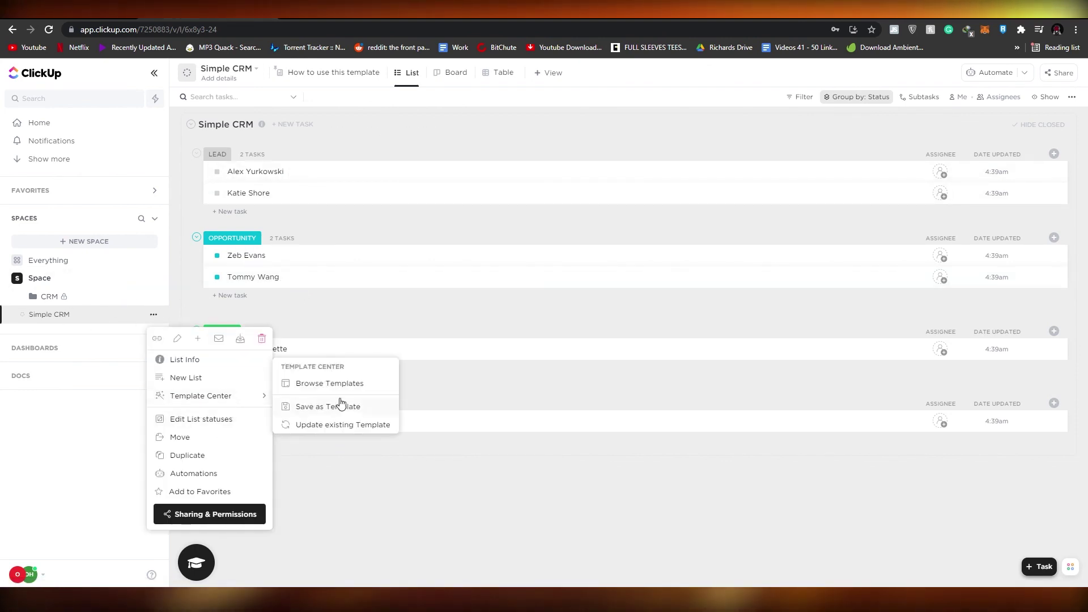
pyautogui.click(330, 384)
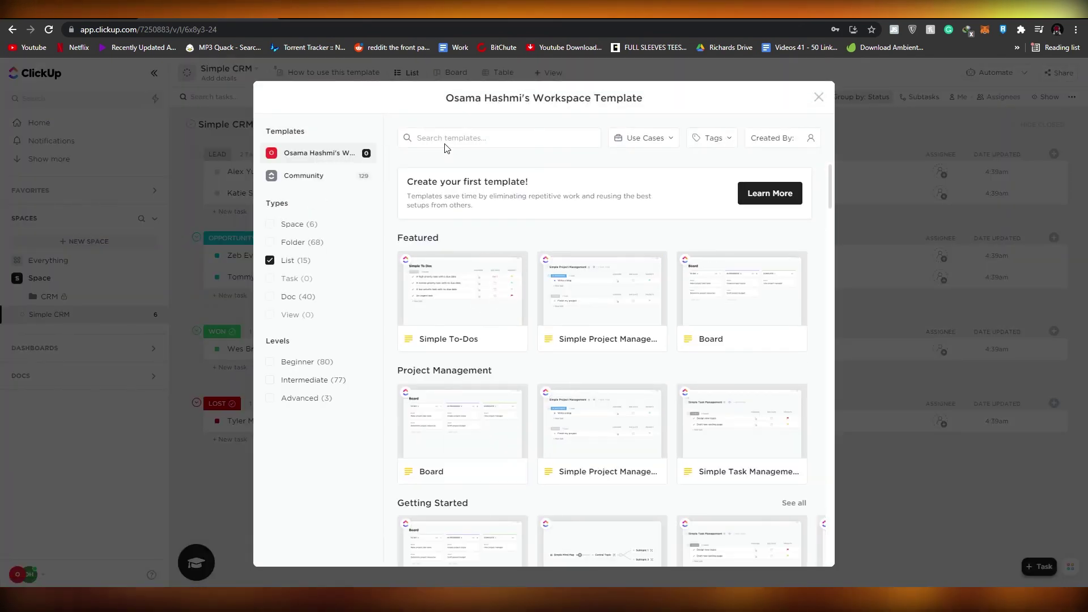
pyautogui.write('CRM')
pyautogui.scroll(-2, 525, 244)
pyautogui.scroll(-2, 484, 318)
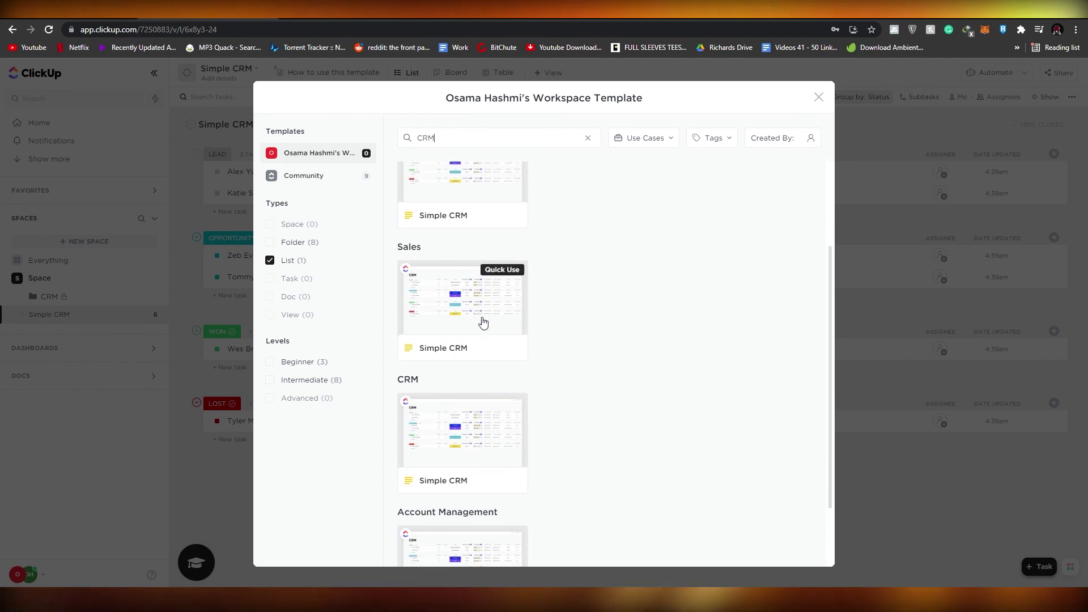
pyautogui.scroll(1, 474, 456)
pyautogui.scroll(3, 474, 456)
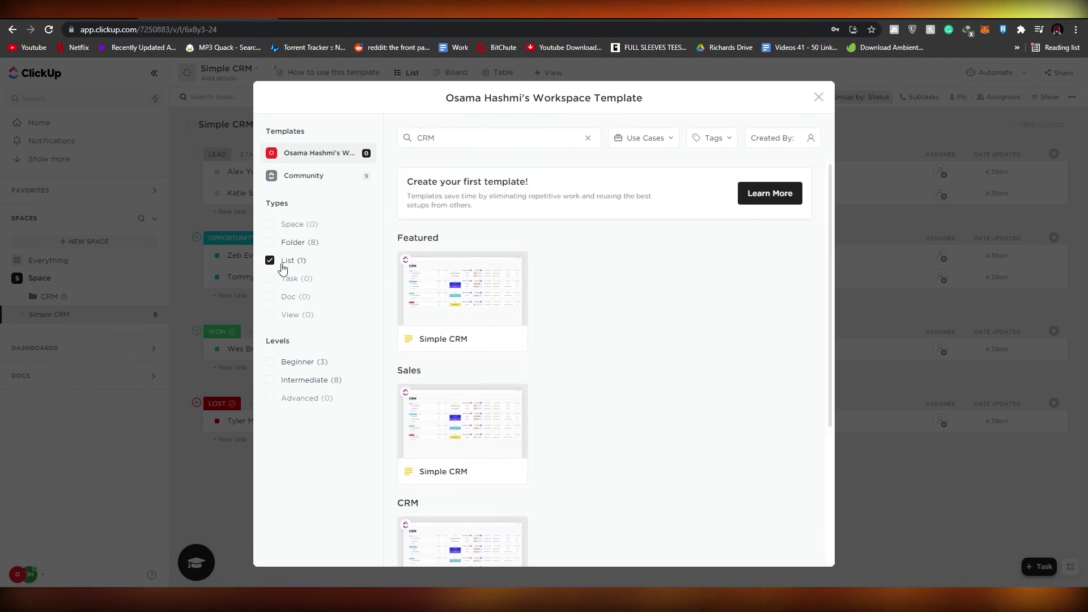
# Remove the List type filter, look through the Community CRM templates of all types, and close the template browser
pyautogui.click(270, 262)
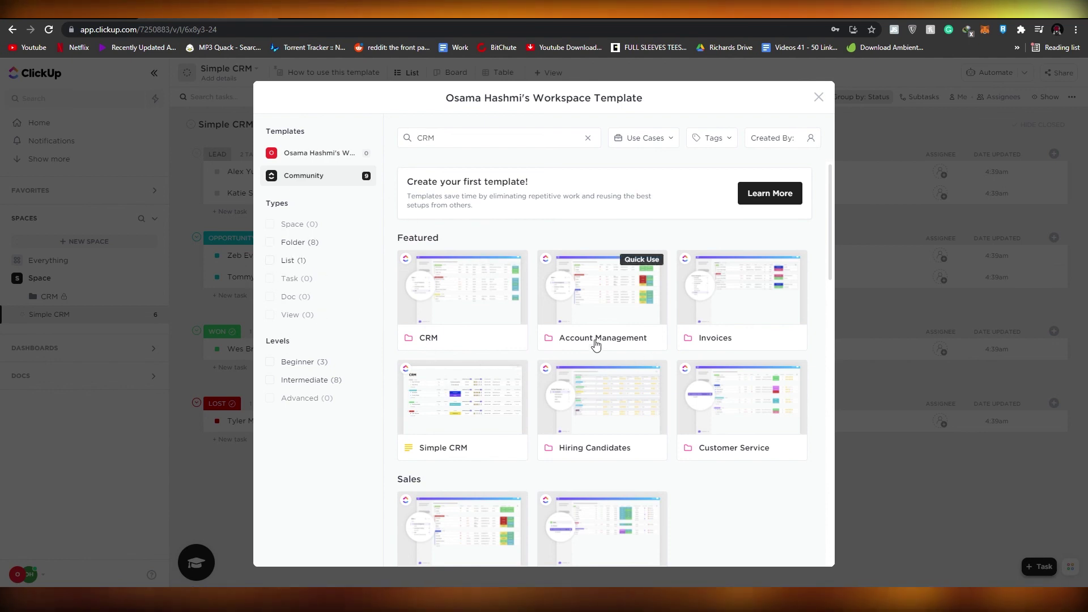
pyautogui.scroll(-3, 595, 344)
pyautogui.scroll(-2, 632, 454)
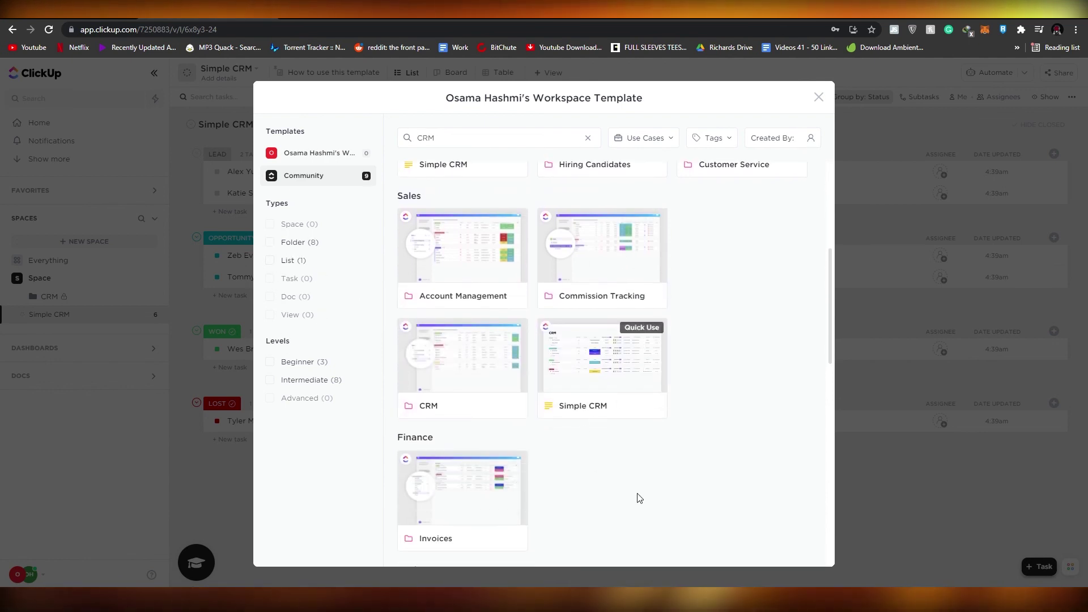
pyautogui.scroll(5, 756, 459)
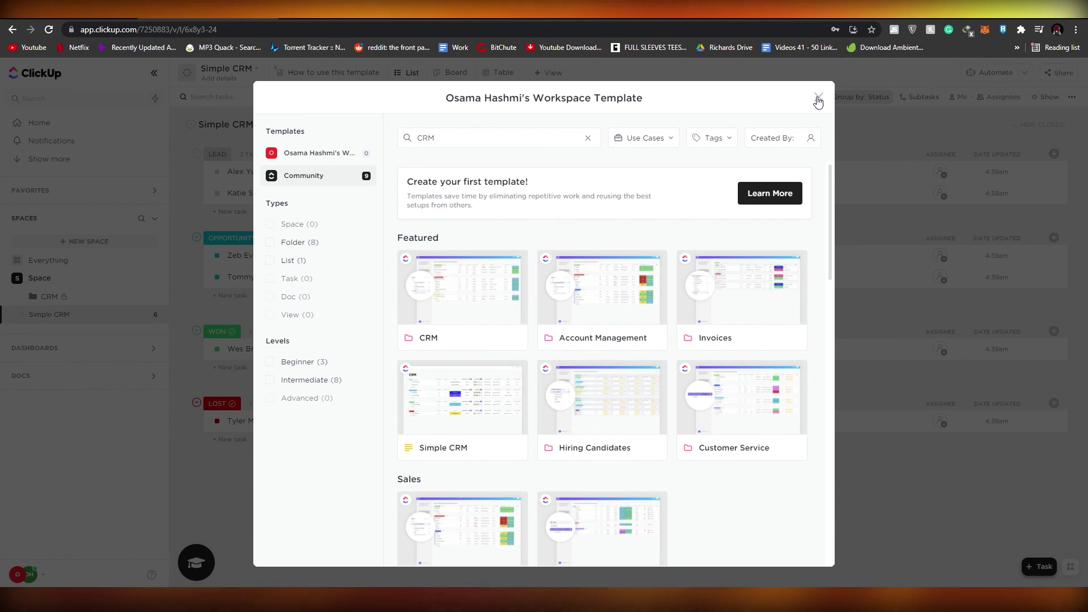
pyautogui.click(818, 99)
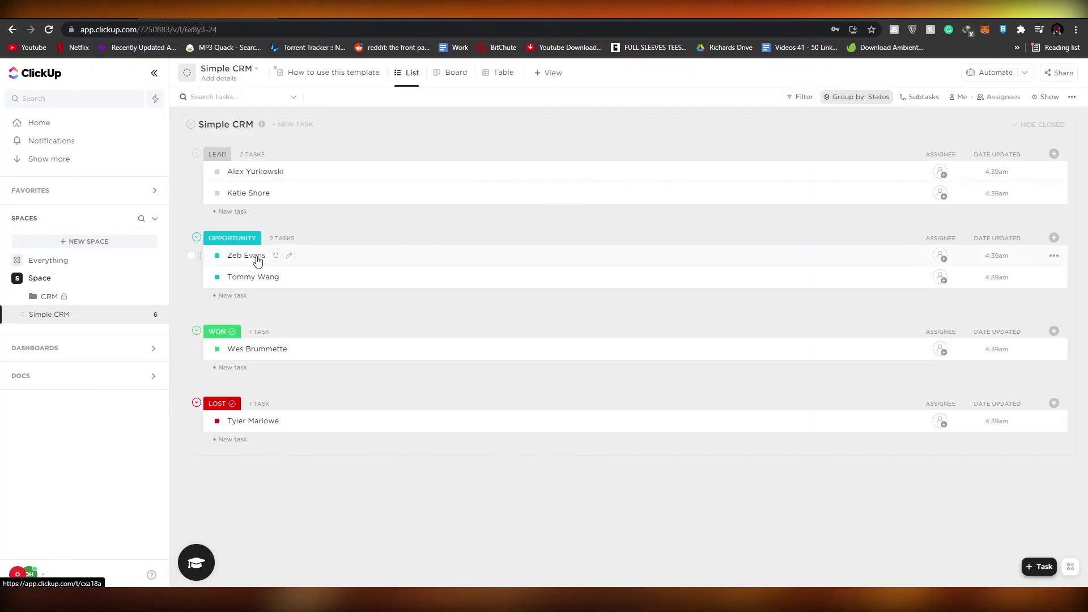
# Open the name of the first OPPORTUNITY task in the Simple CRM list for editing
pyautogui.click(288, 256)
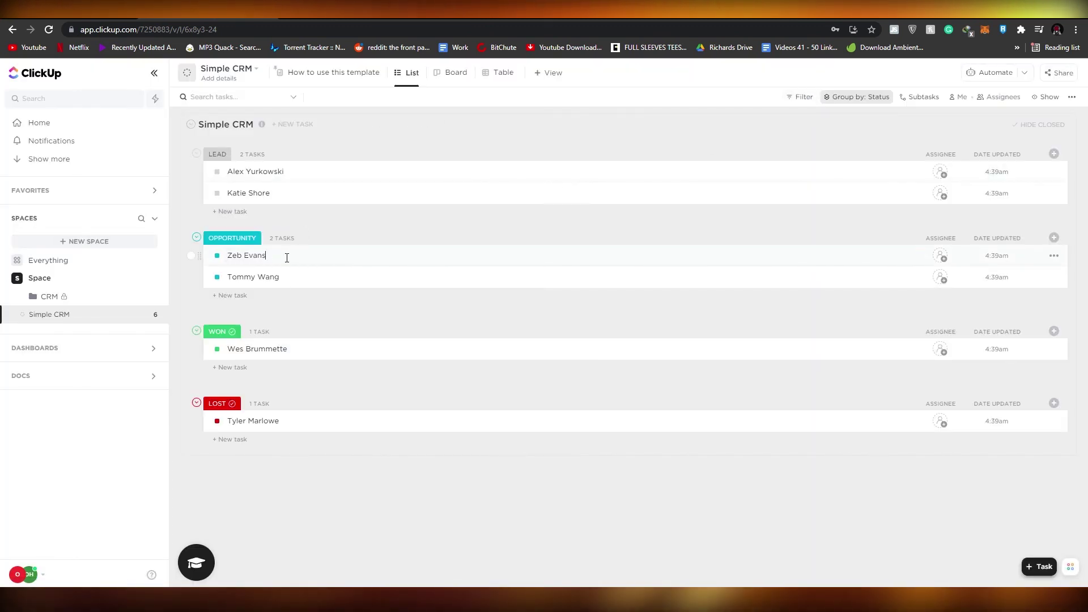